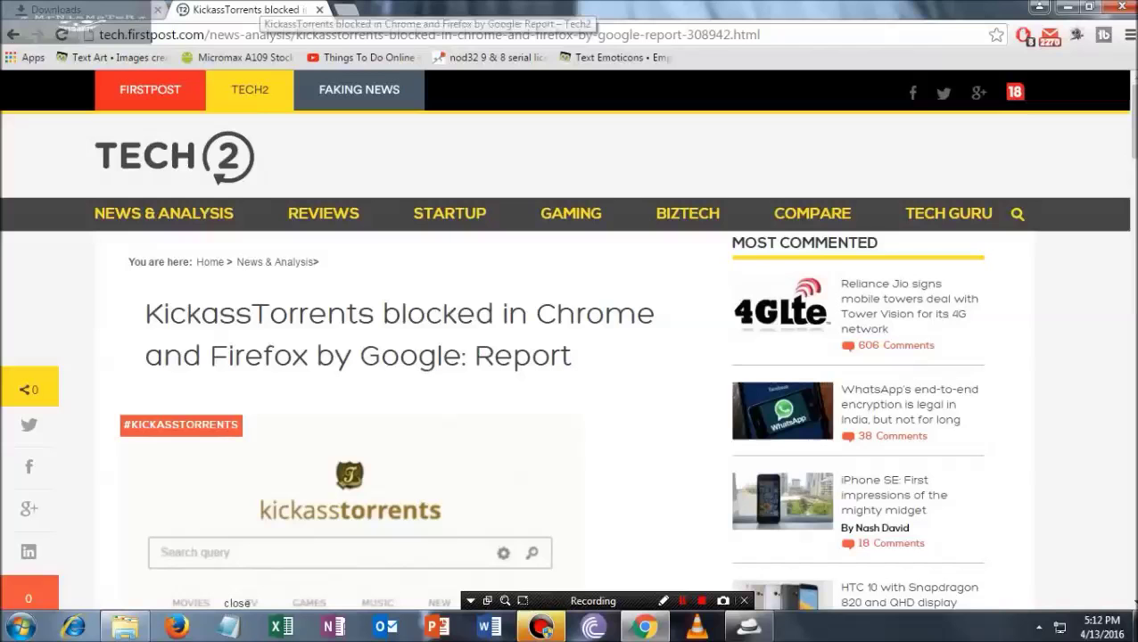
key(F12)
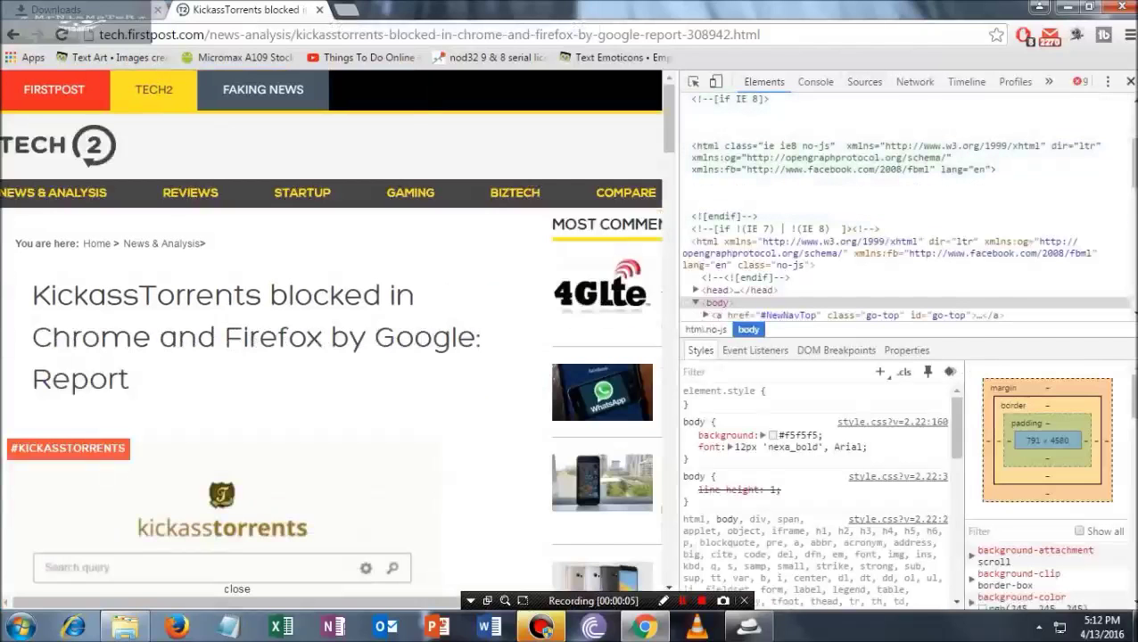
key(F12)
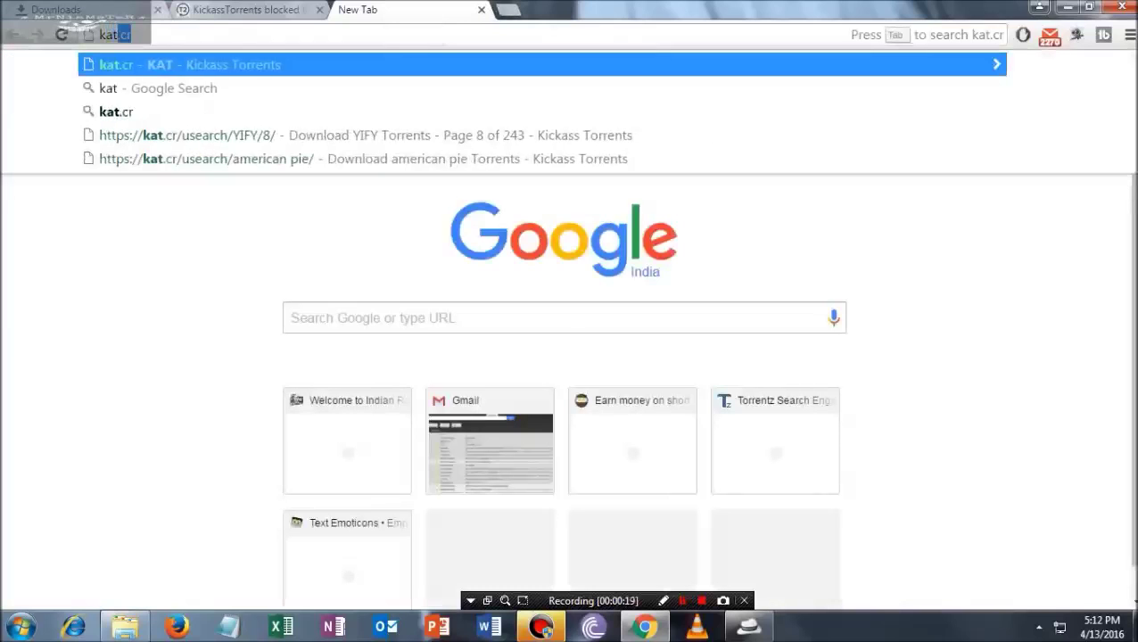
- Open kat.cr in the new browser tab
text(.cr])
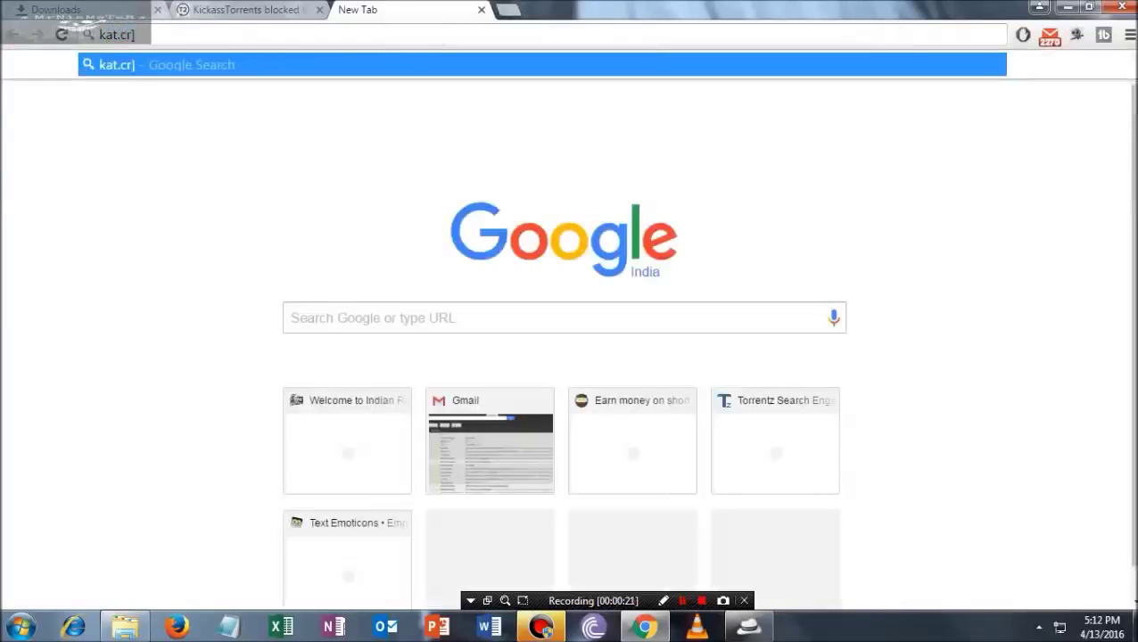
key(BackSpace)
key(Return)
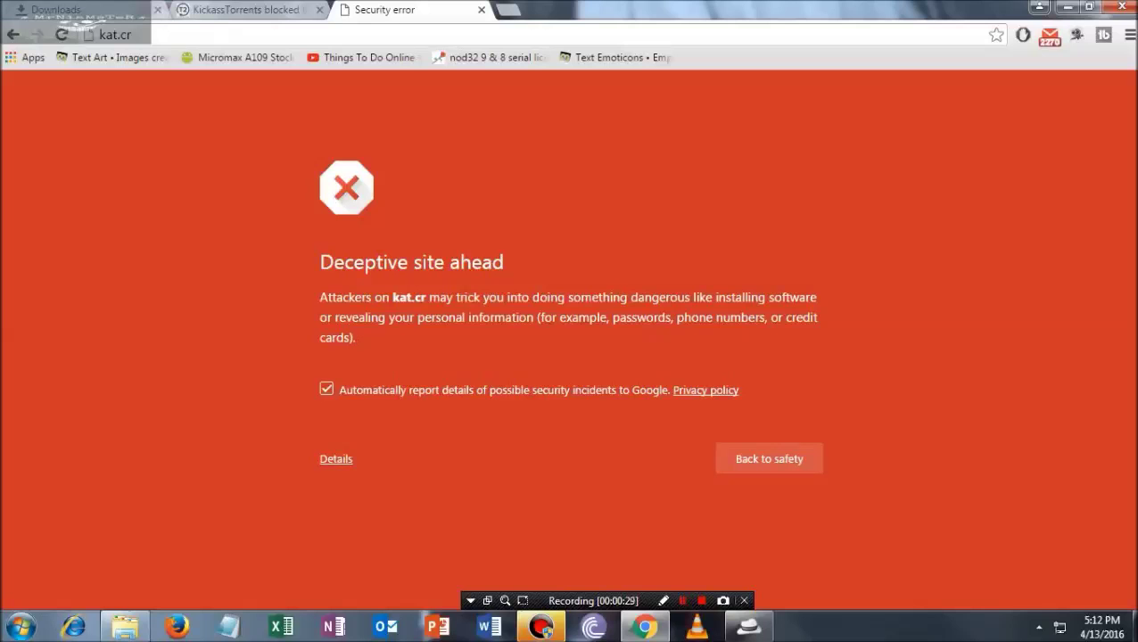
- Read the Tech2 article about KickassTorrents being blocked in Chrome and Firefox, including the paragraphs describing each browser's warning
key(ctrl+shift+Tab)
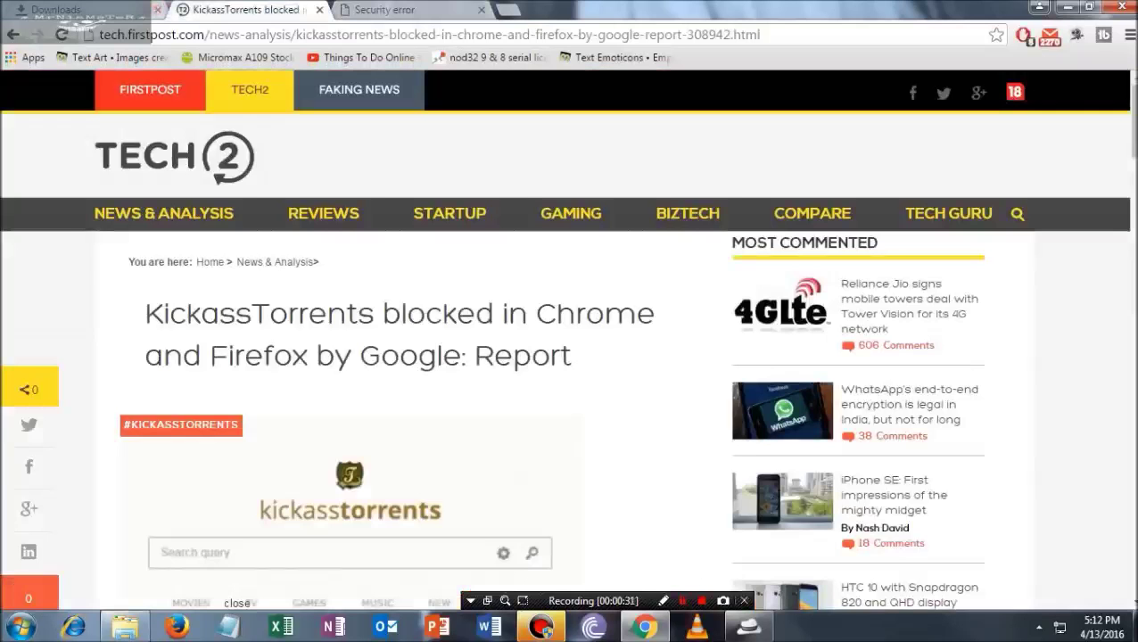
key(ctrl+shift+Tab)
key(ctrl+Tab)
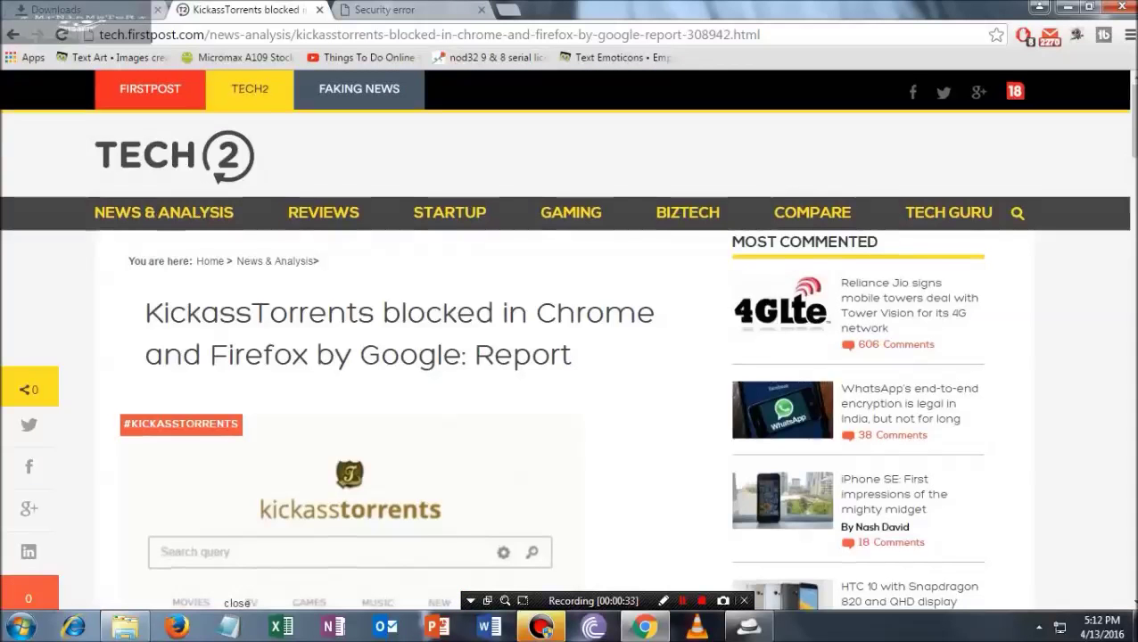
scroll(570, 357, down, 4)
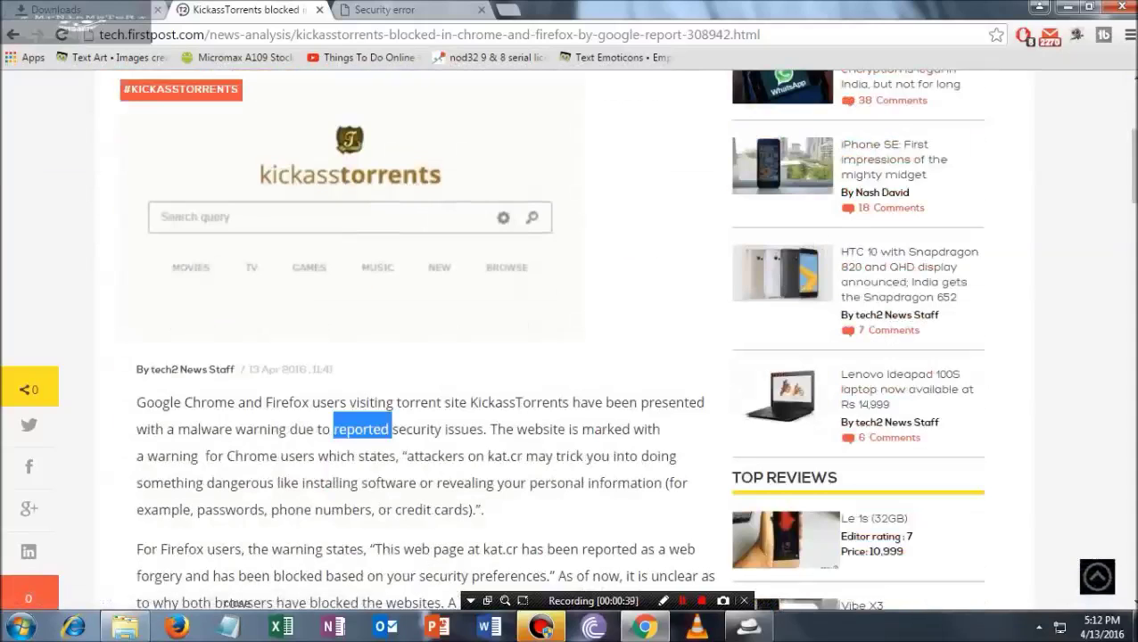
scroll(571, 357, down, 1)
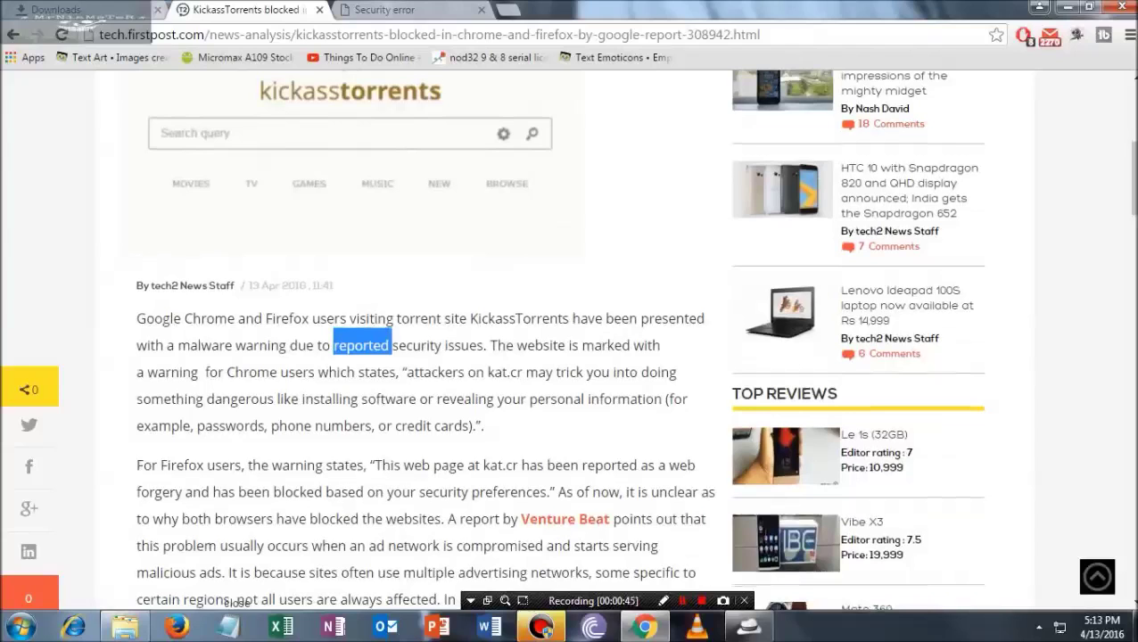
scroll(570, 357, down, 1)
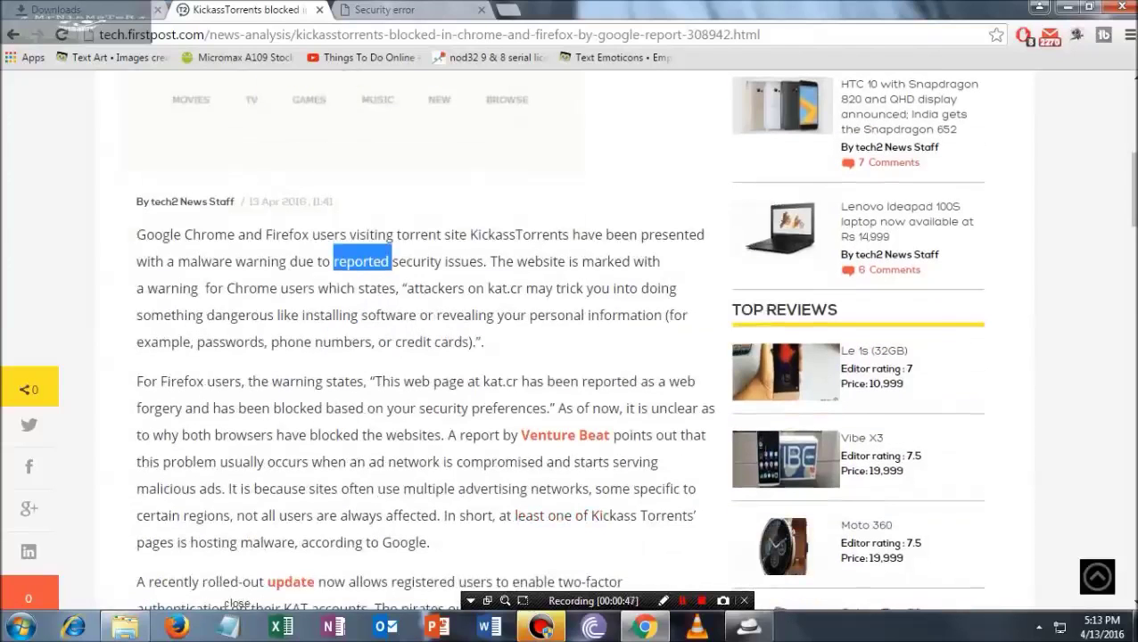
double_click(160, 408)
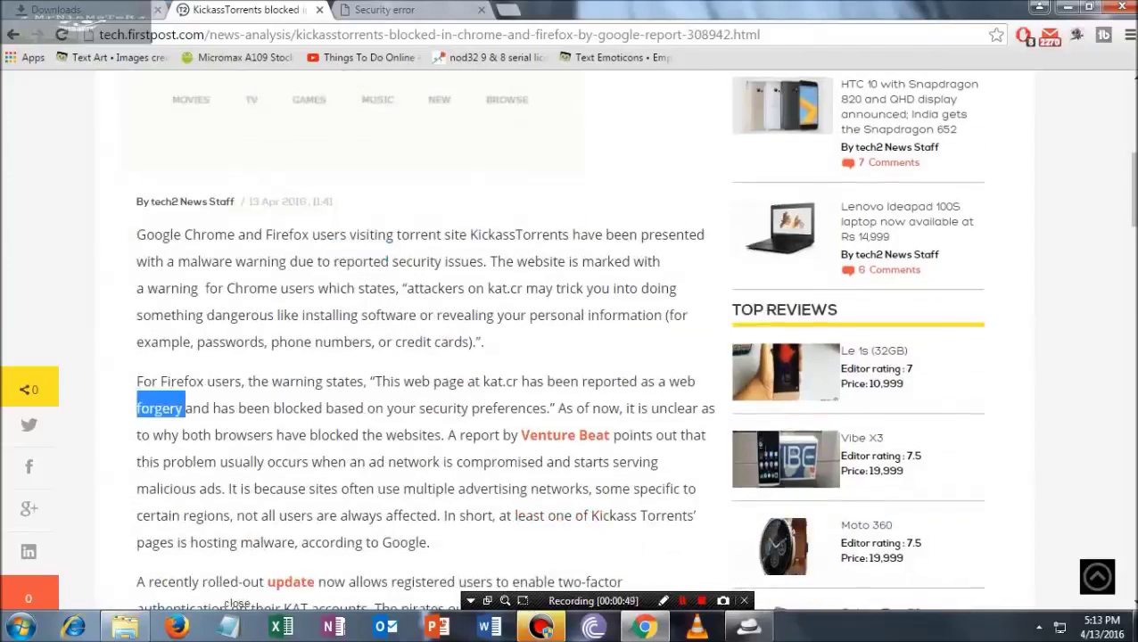
scroll(426, 339, down, 2)
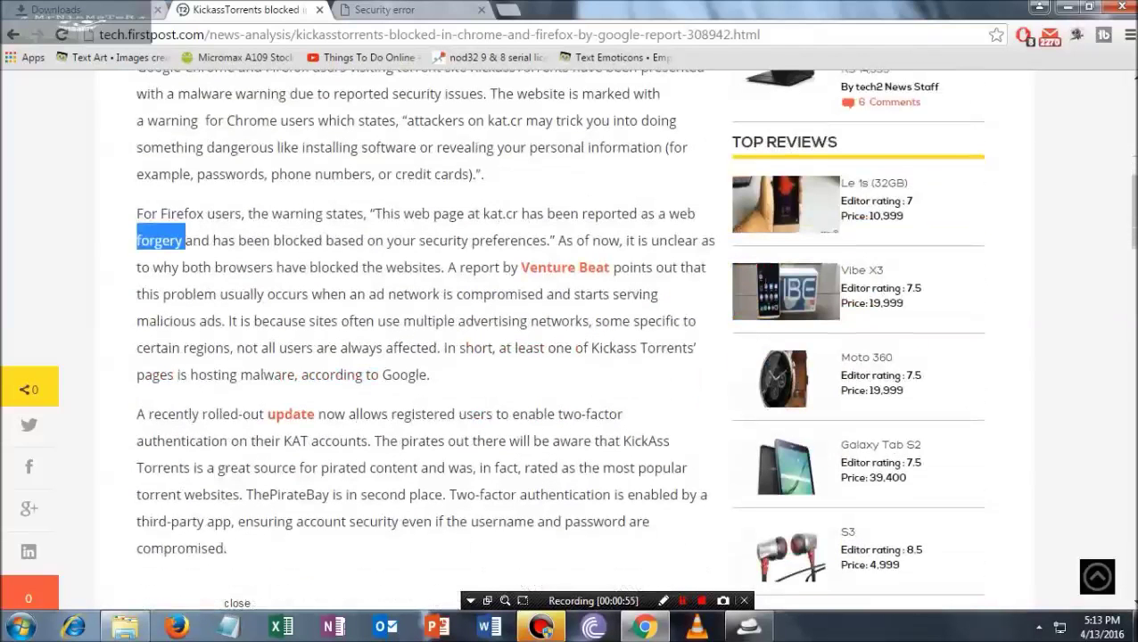
scroll(425, 339, up, 9)
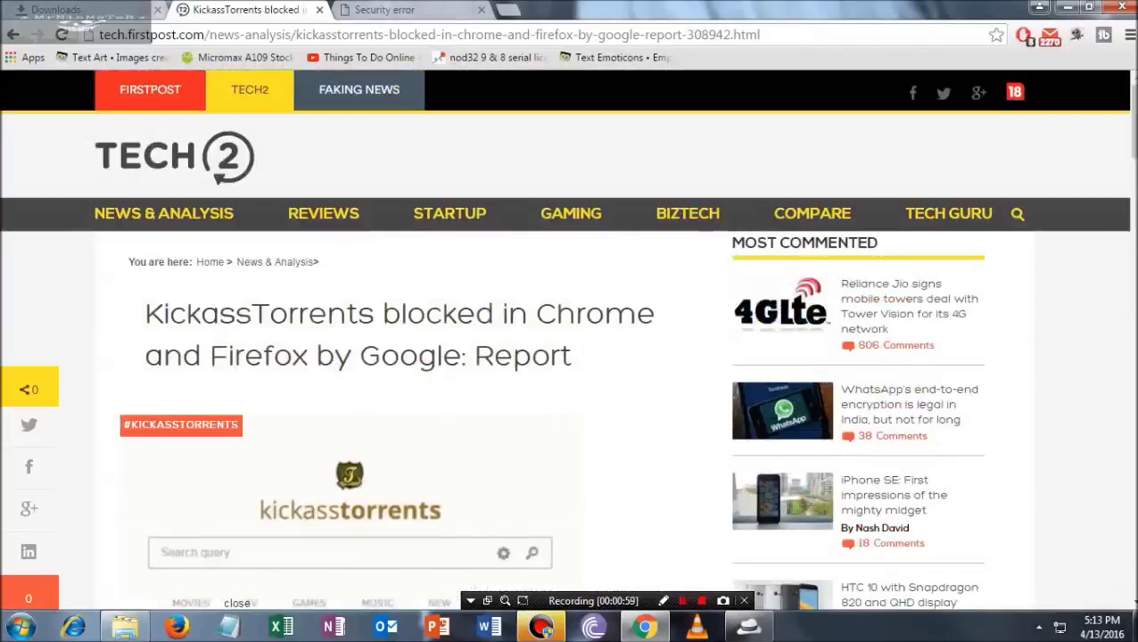
- Return to the kat.cr security error page and expand the details of the deceptive site warning
key(ctrl+Tab)
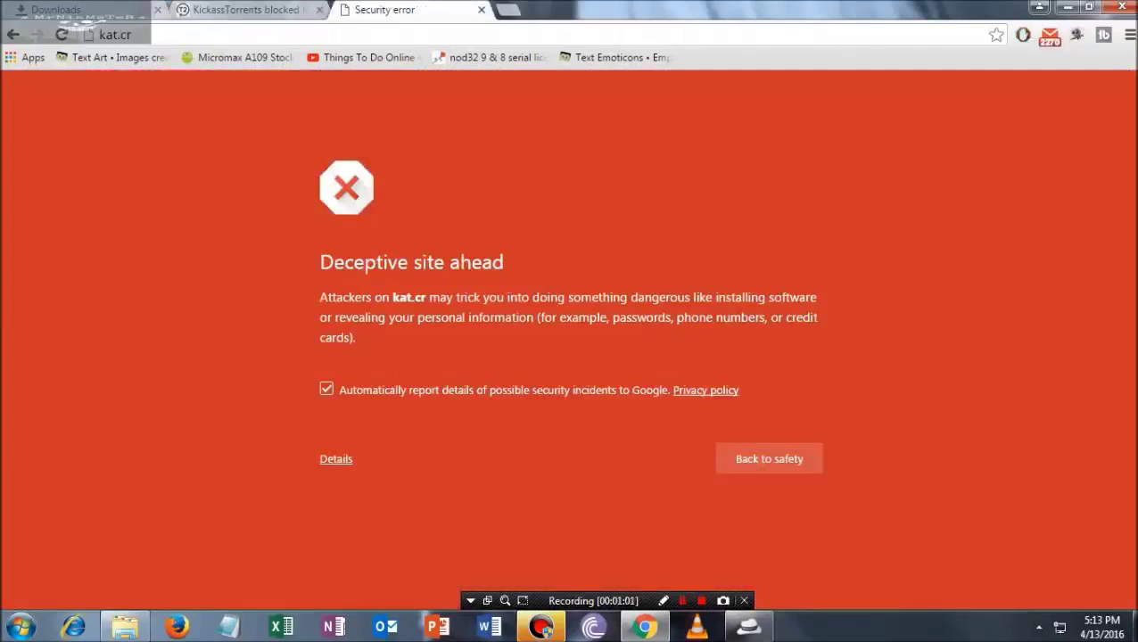
key(ctrl+shift+Tab)
key(ctrl+Tab)
key(Return)
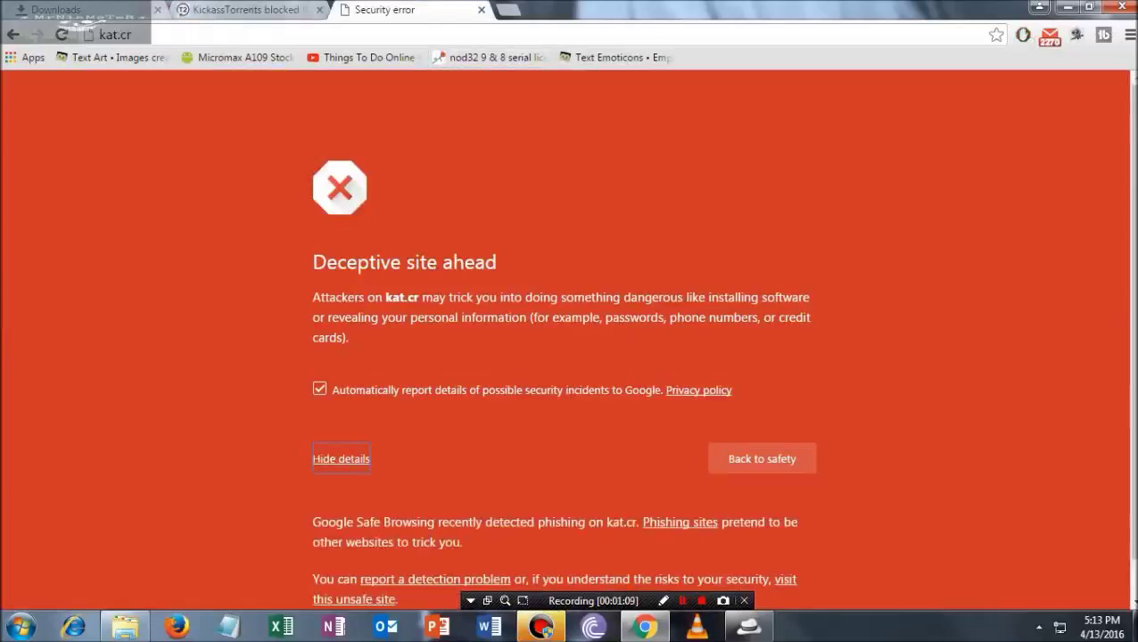
key(Down)
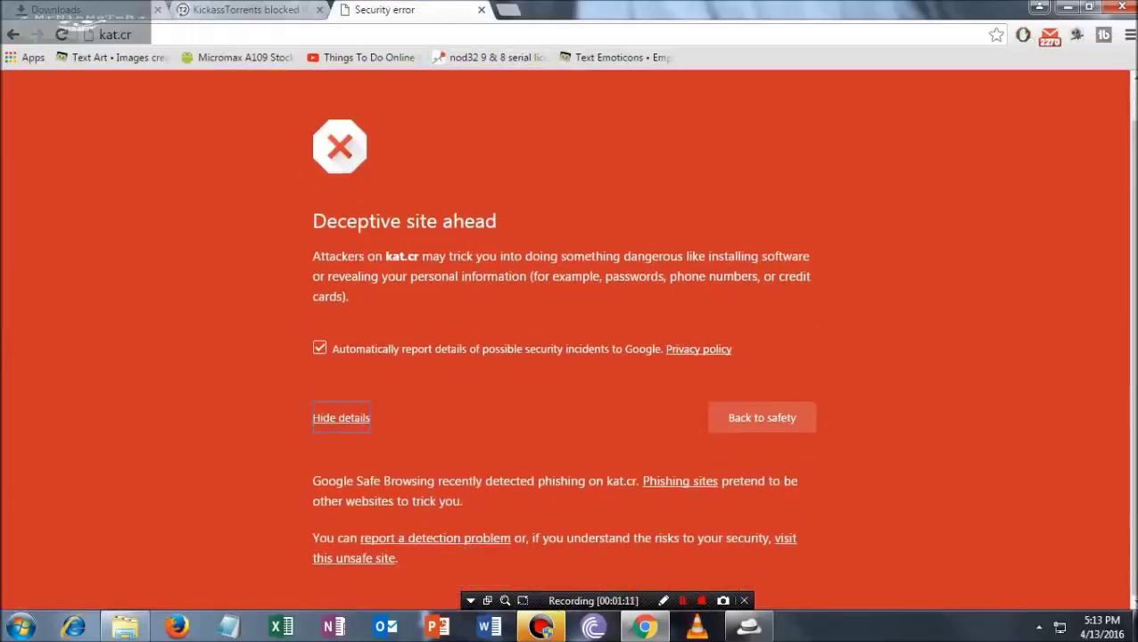
- Reload the blocked kat.cr page, expand the warning details again and proceed to the KickassTorrents home page
key(F5)
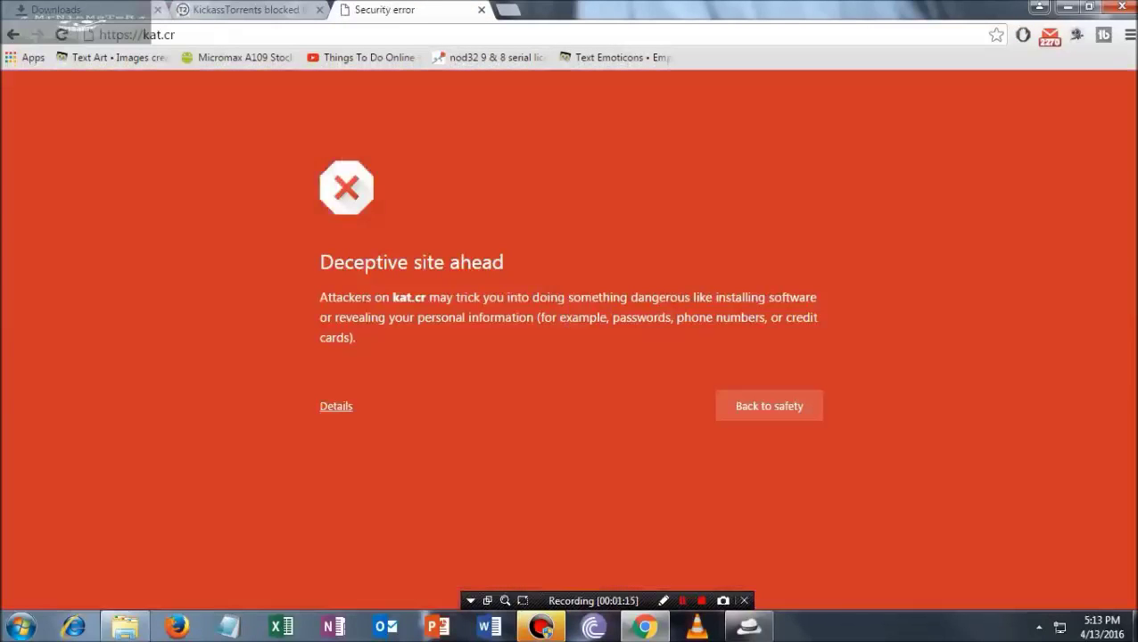
key(Tab)
key(Return)
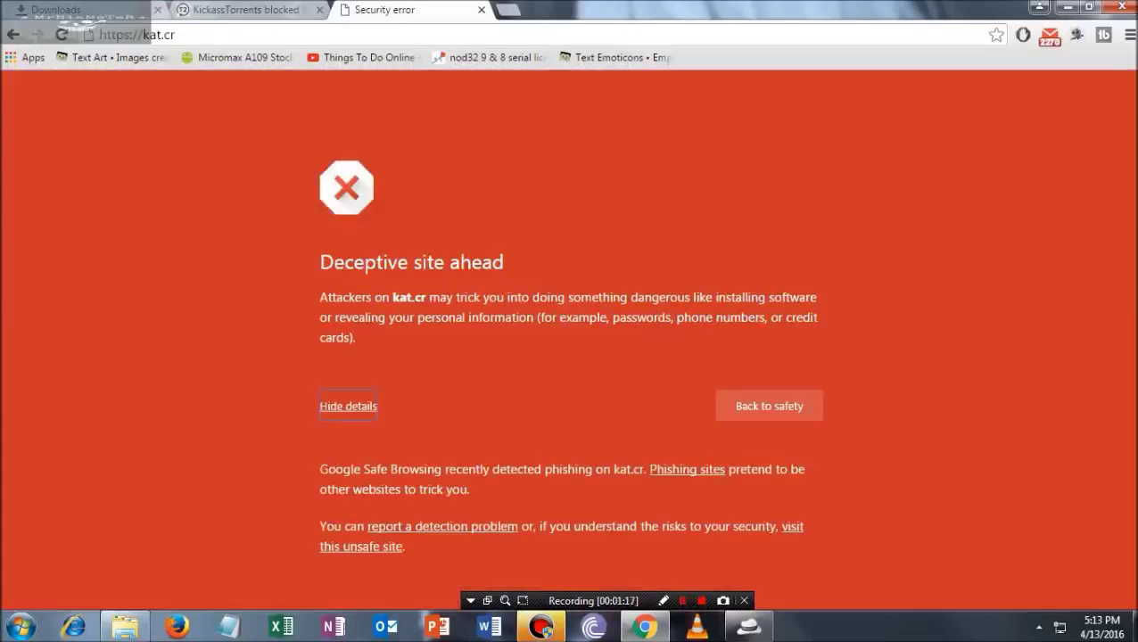
key(F5)
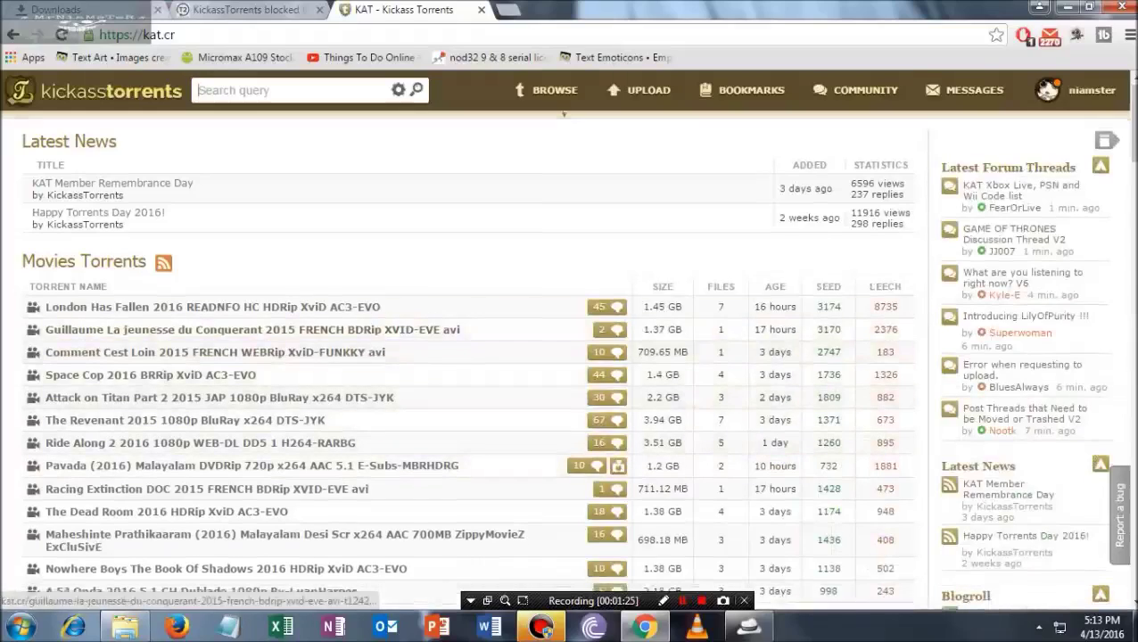
scroll(223, 235, down, 4)
scroll(223, 234, up, 4)
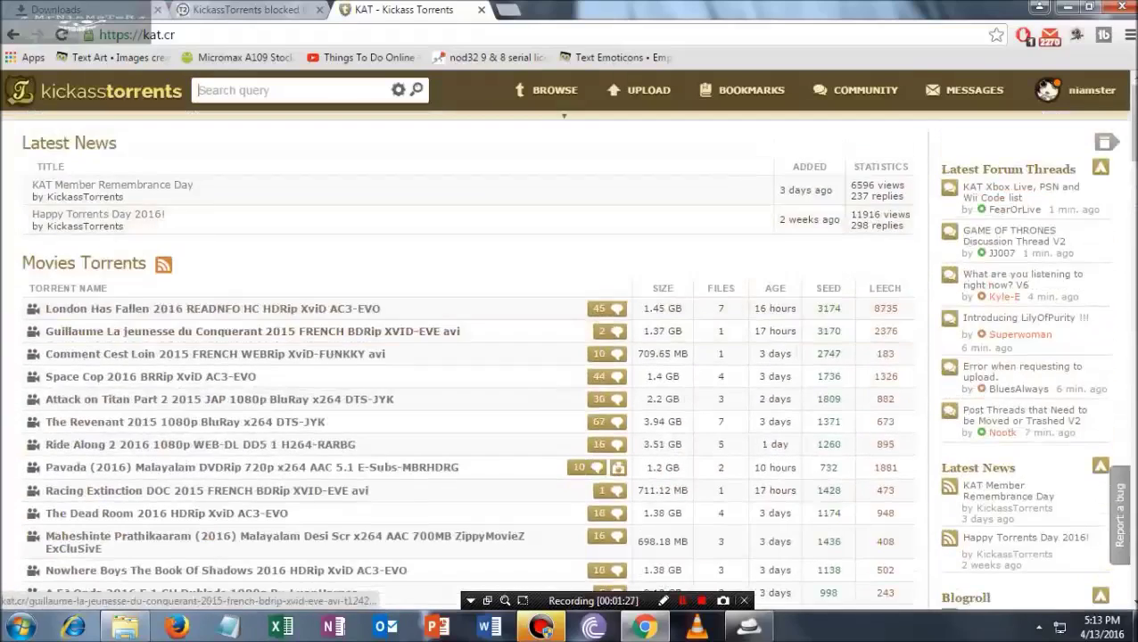
- Open the first two movie torrent links in new tabs to check whether they are blocked, and close both tabs
right_click(301, 310)
click(338, 325)
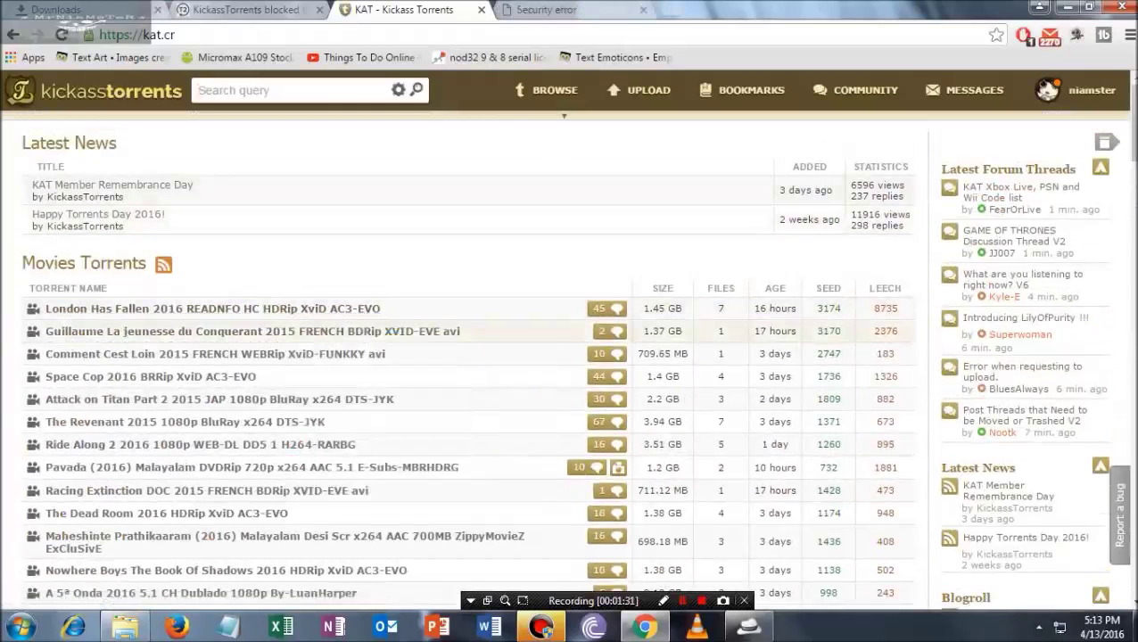
right_click(268, 330)
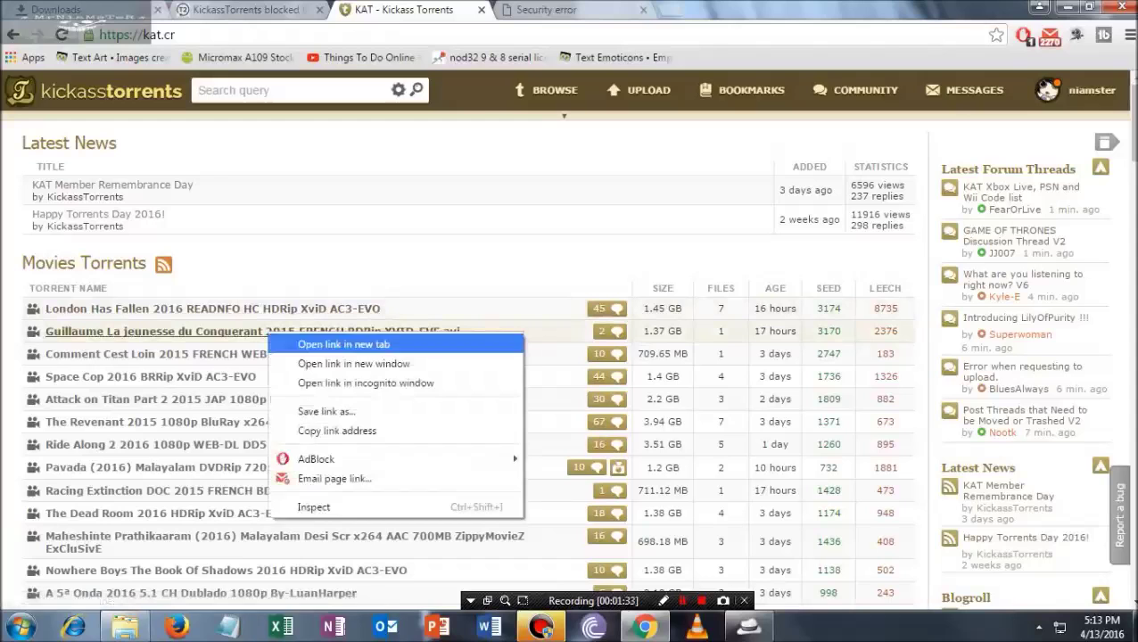
click(330, 344)
click(546, 10)
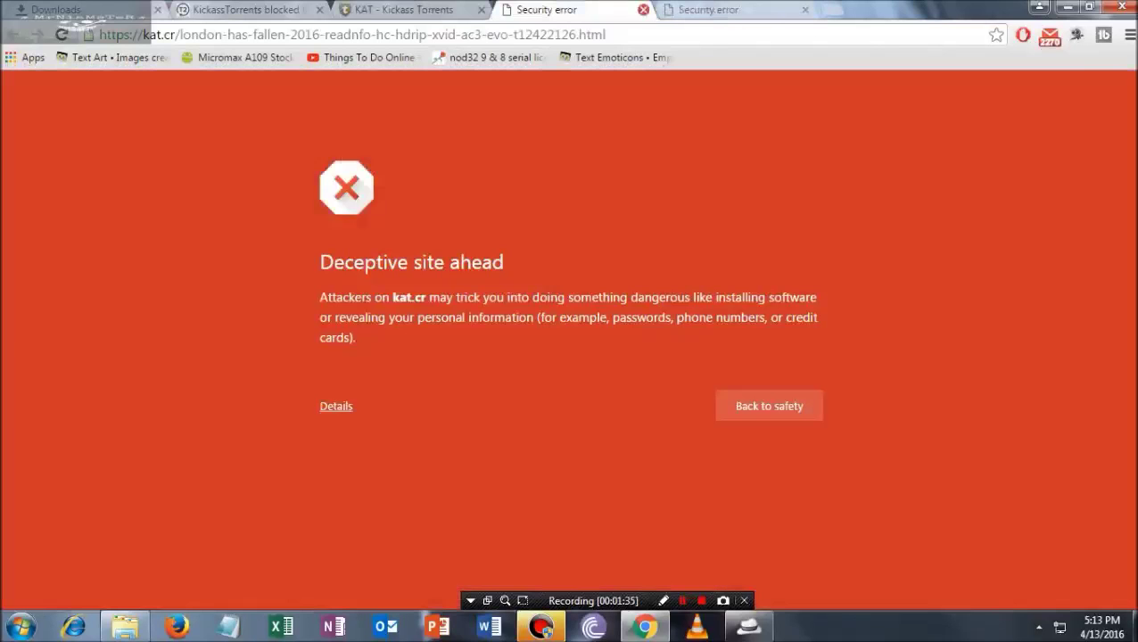
click(643, 10)
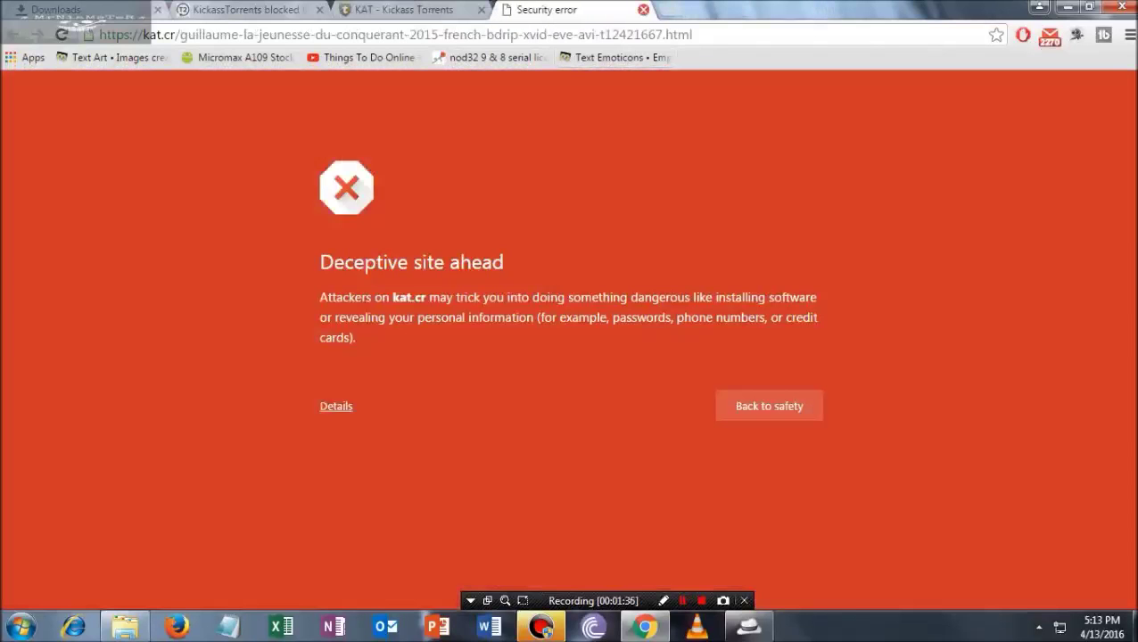
click(642, 10)
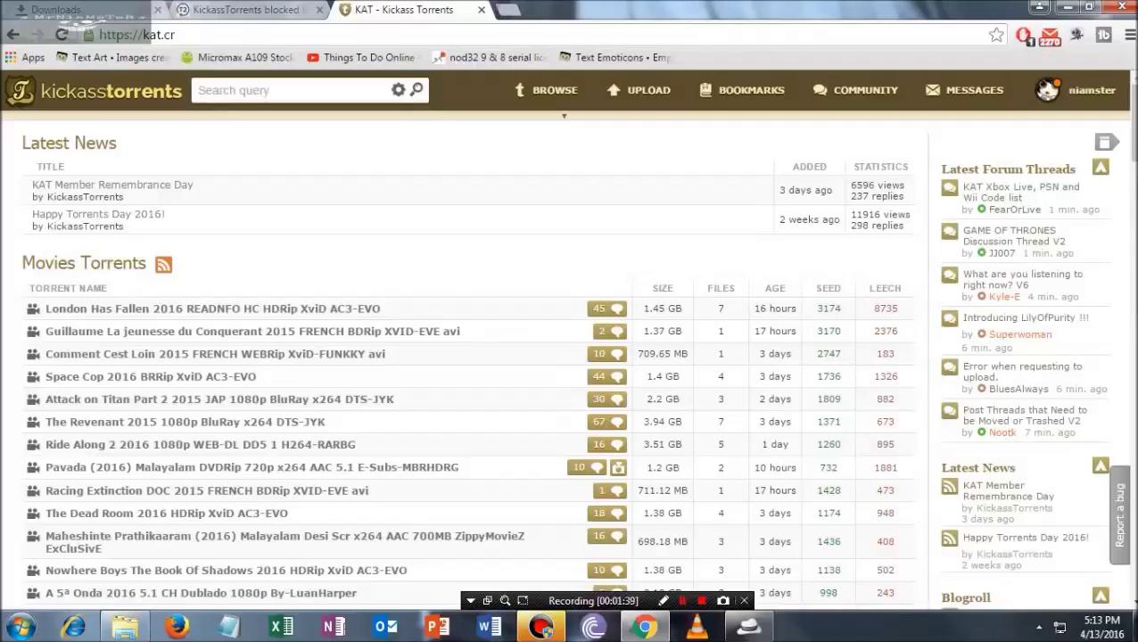
- Search Google for "tor browser" in a new tab and open the torproject.org Tor Browser page
mouse_move(638, 90)
click(506, 9)
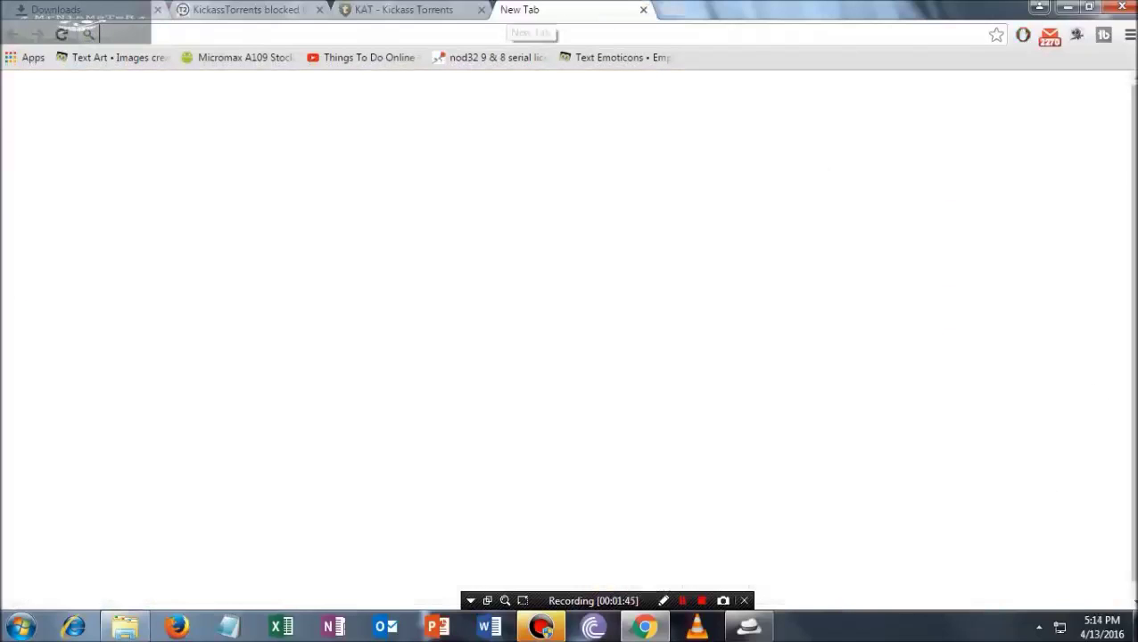
text(to)
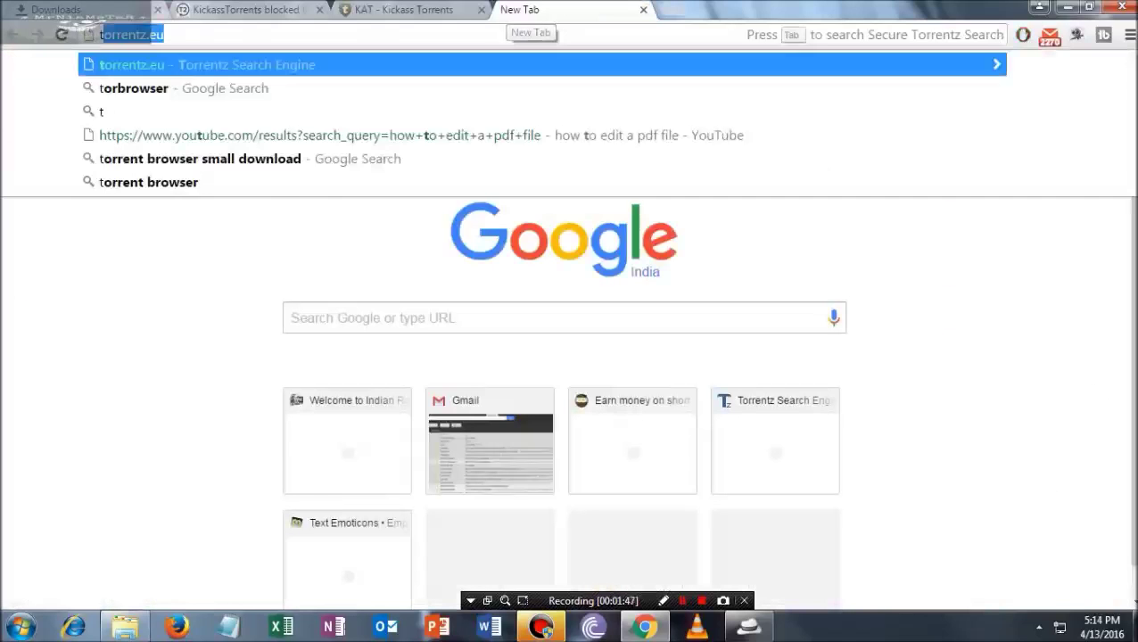
text(r brow)
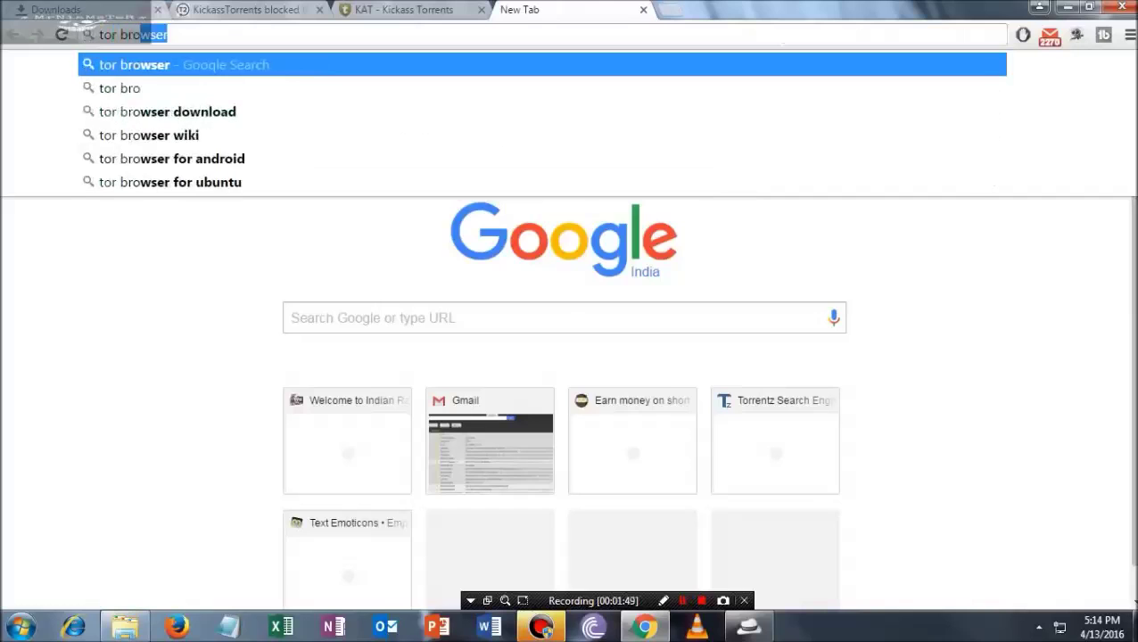
text(ser)
key(Return)
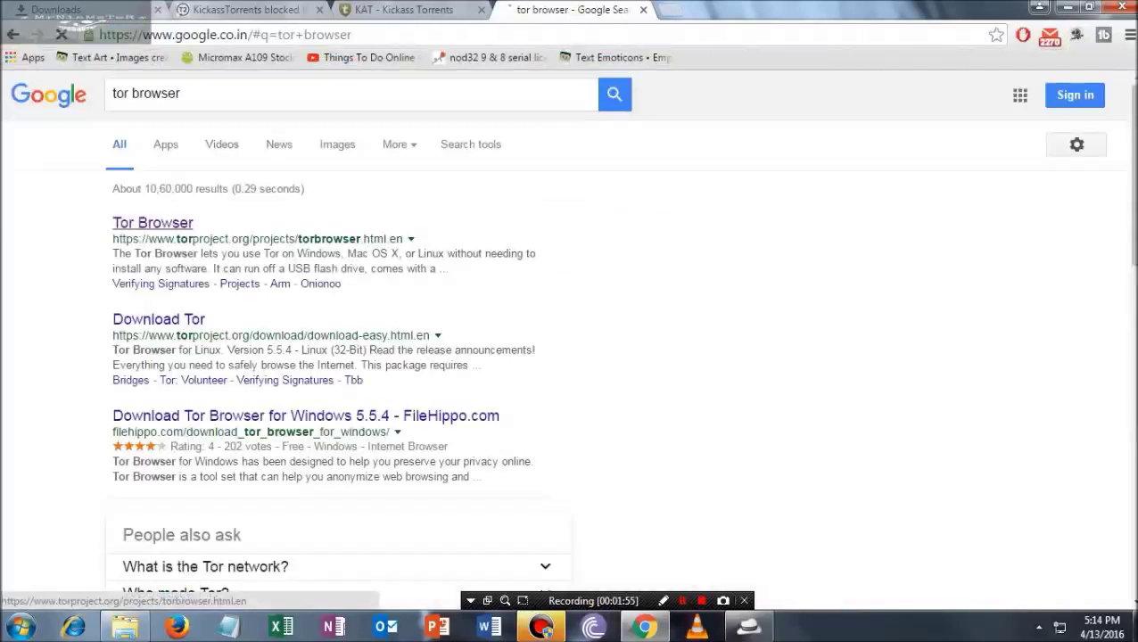
click(153, 223)
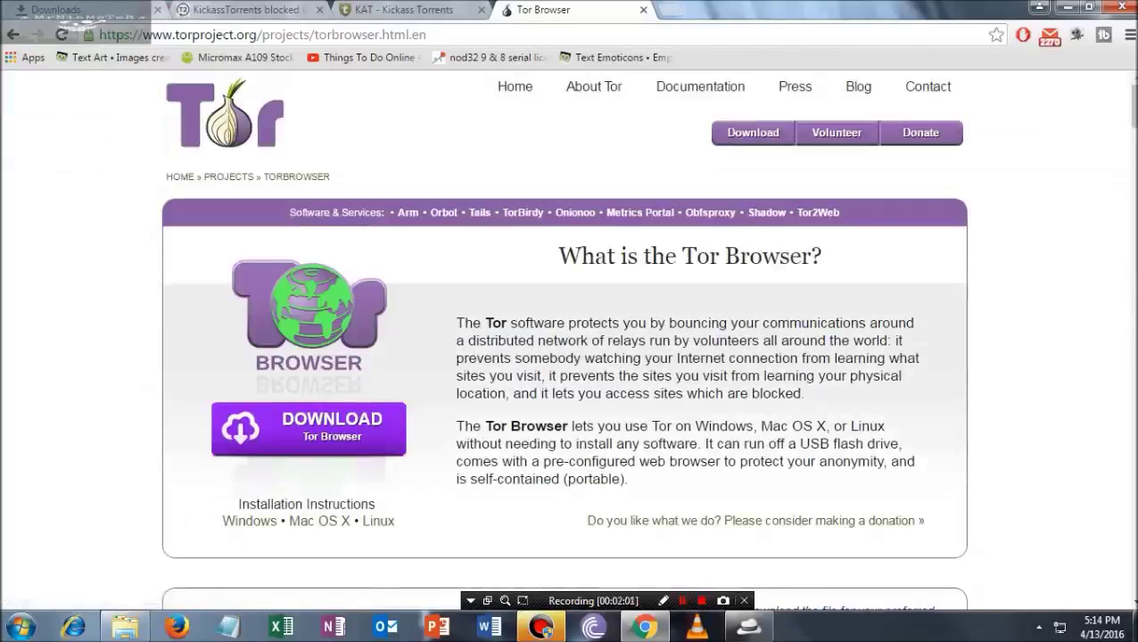
- Examine the stable and experimental Tor Browser download tables for the available languages and operating systems
scroll(564, 356, down, 3)
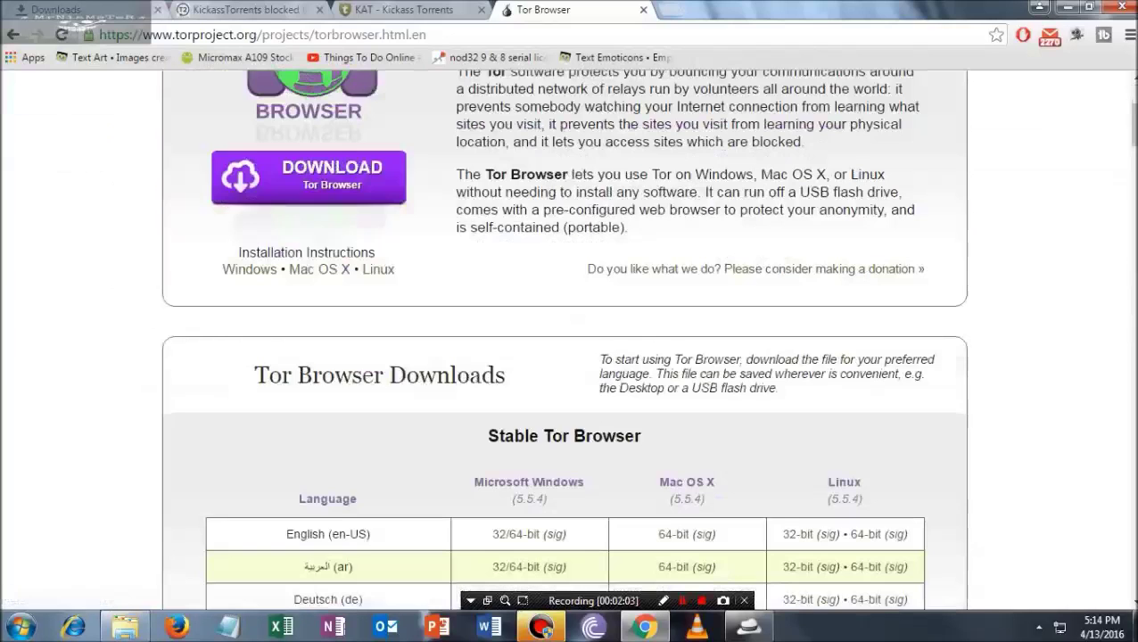
scroll(565, 357, down, 2)
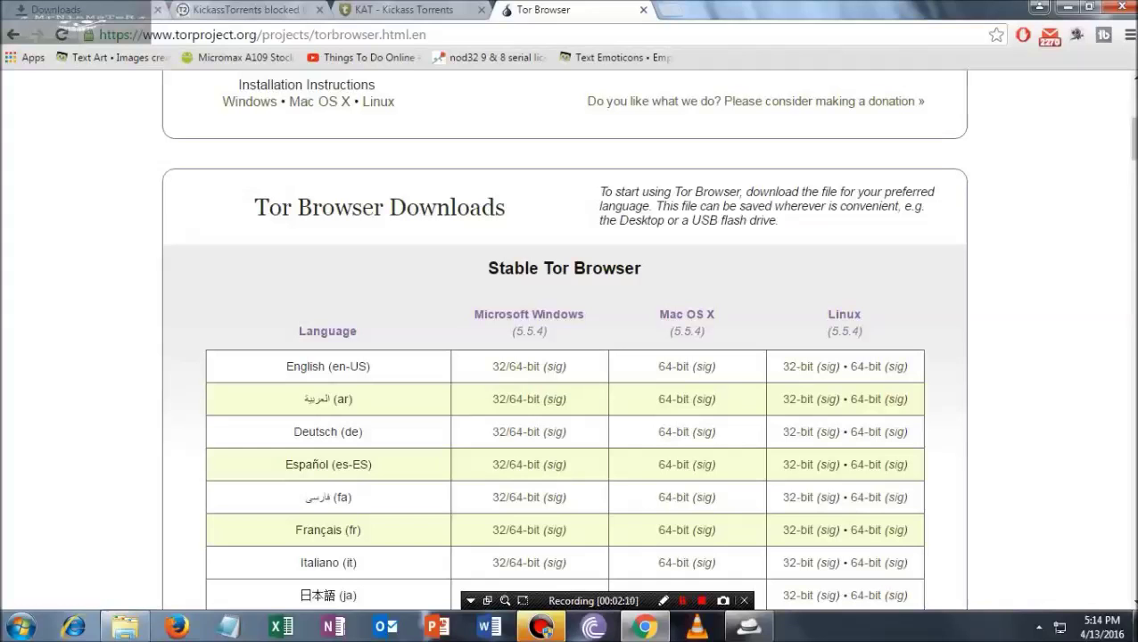
scroll(562, 339, down, 10)
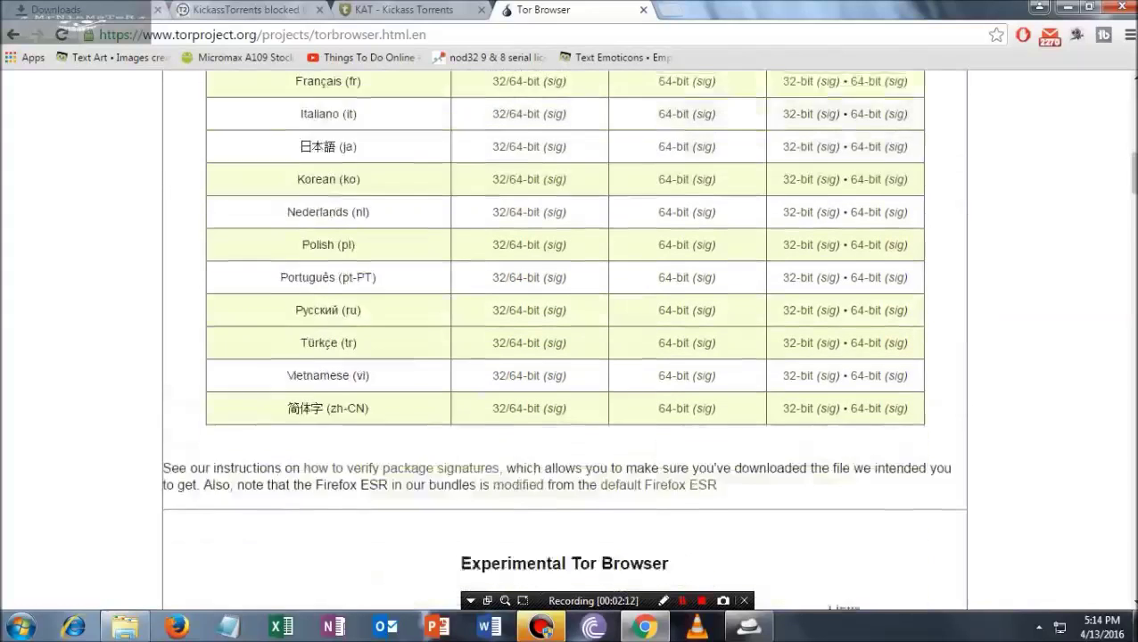
scroll(561, 339, up, 4)
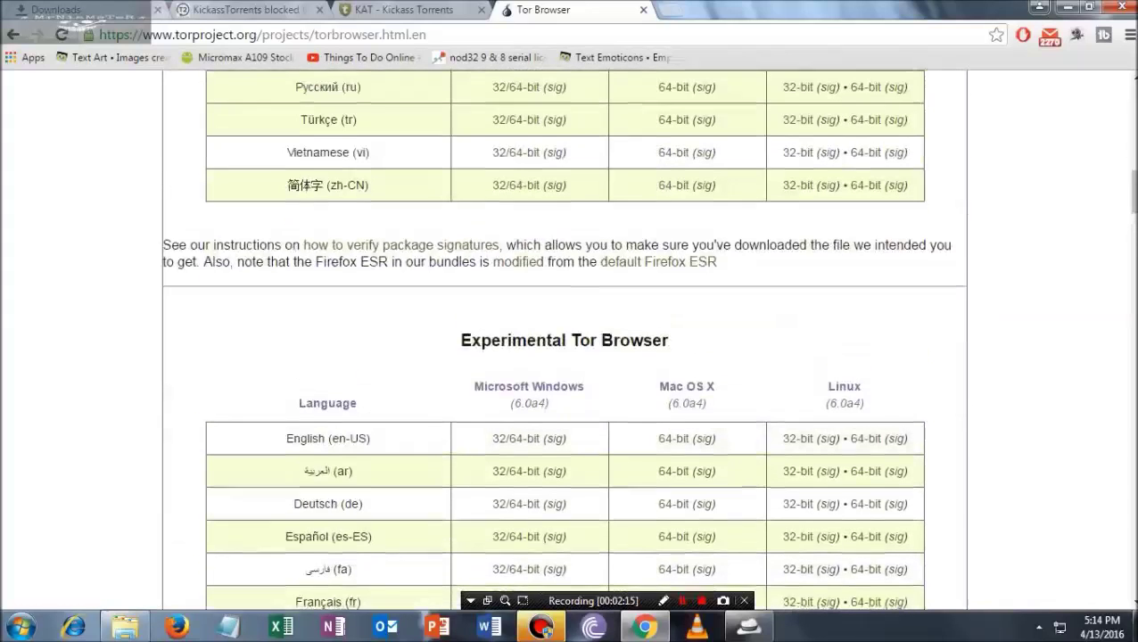
scroll(561, 339, down, 2)
scroll(561, 339, up, 1)
scroll(562, 339, down, 3)
scroll(562, 339, up, 5)
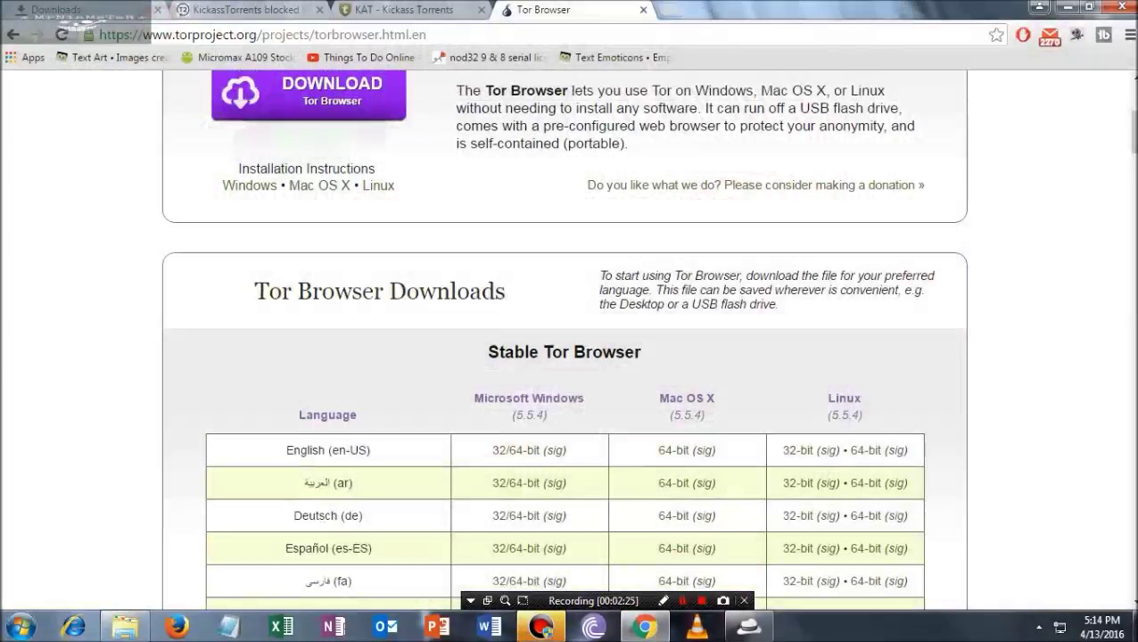
scroll(529, 450, up, 4)
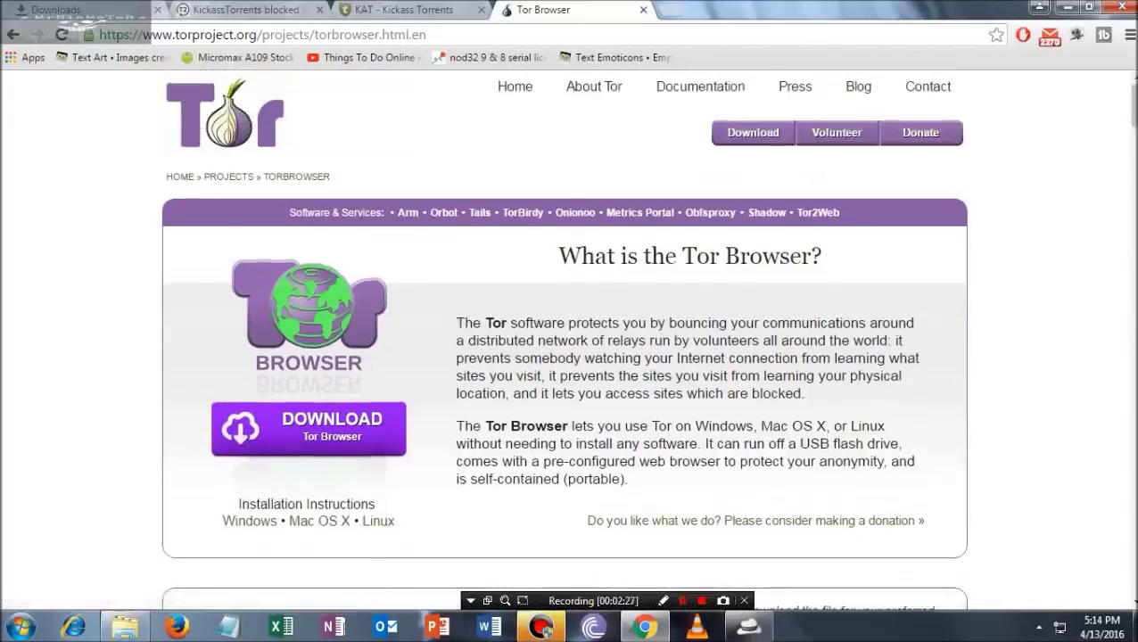
- Download the stable English (en-US) 32/64-bit Tor Browser for Microsoft Windows and run its installer
scroll(563, 339, down, 4)
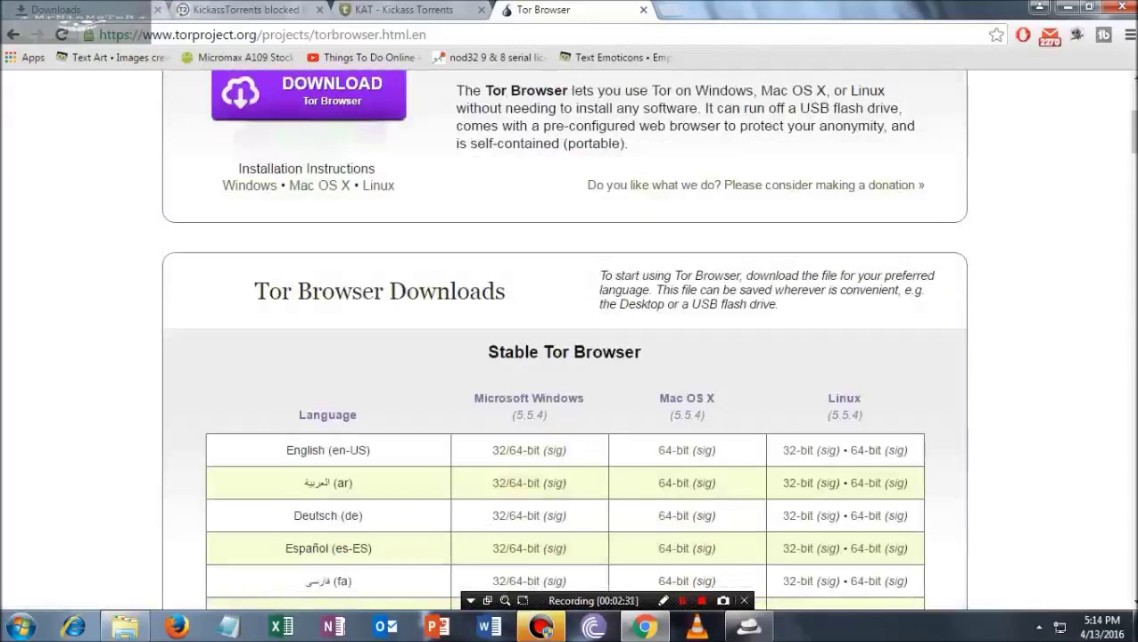
click(529, 450)
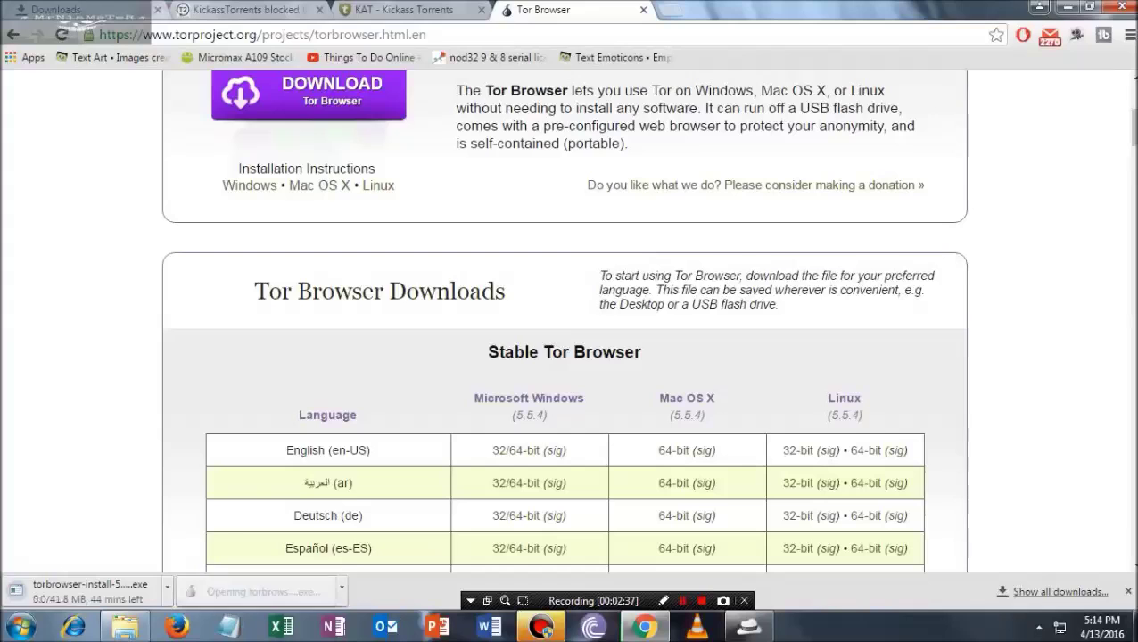
click(341, 588)
click(206, 563)
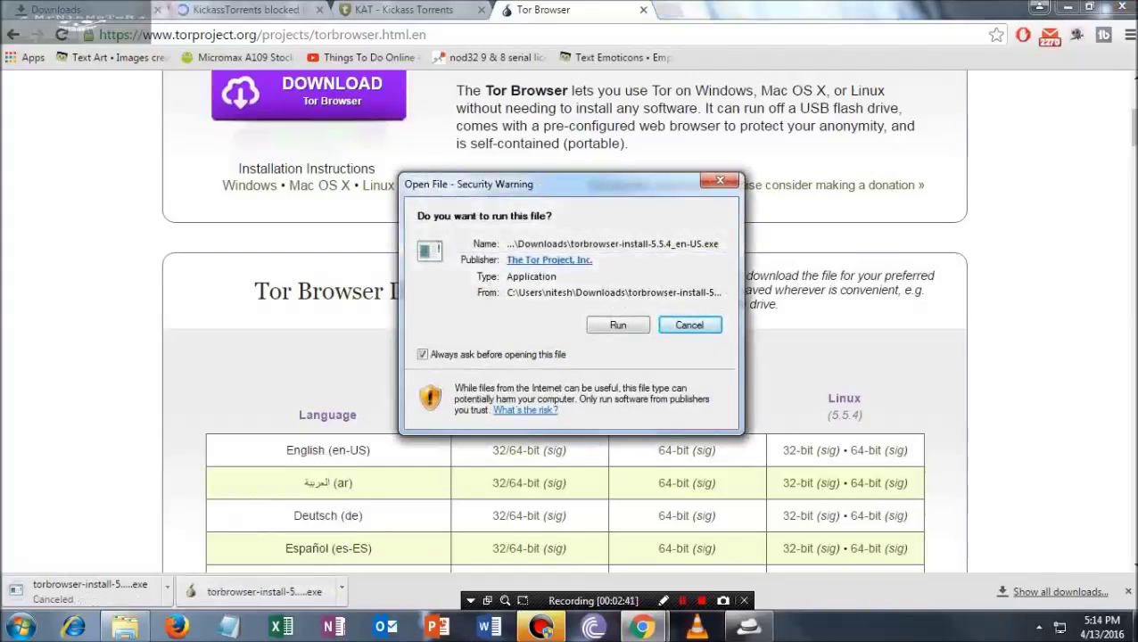
key(Escape)
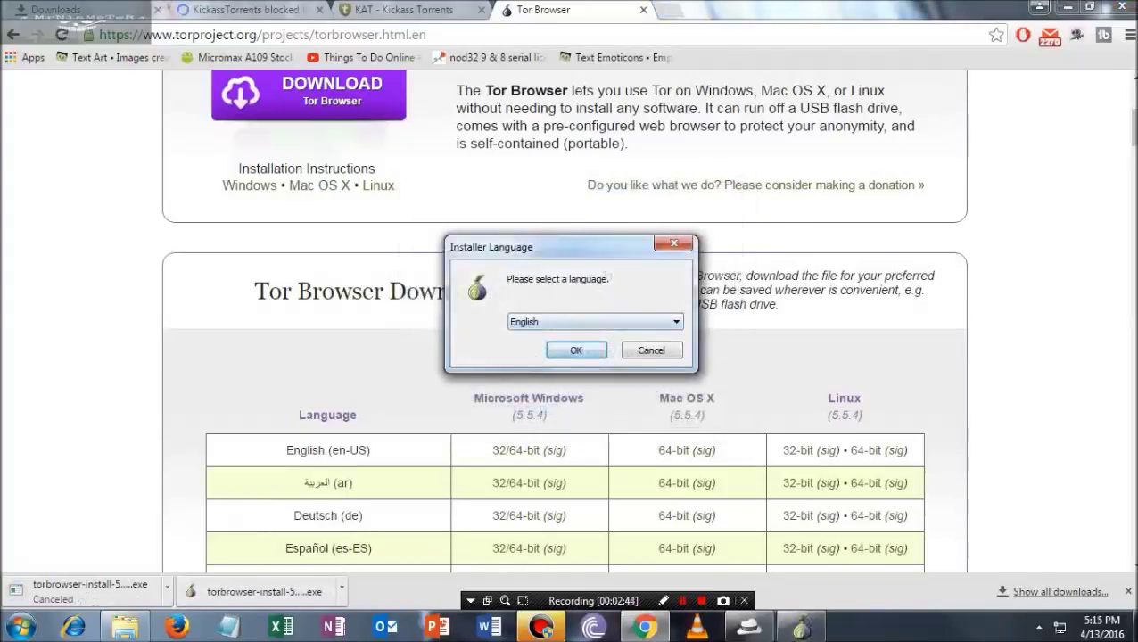
- Install Tor Browser in English and finish the setup with running the browser and adding Start Menu and Desktop shortcuts enabled
key(Return)
key(Return)
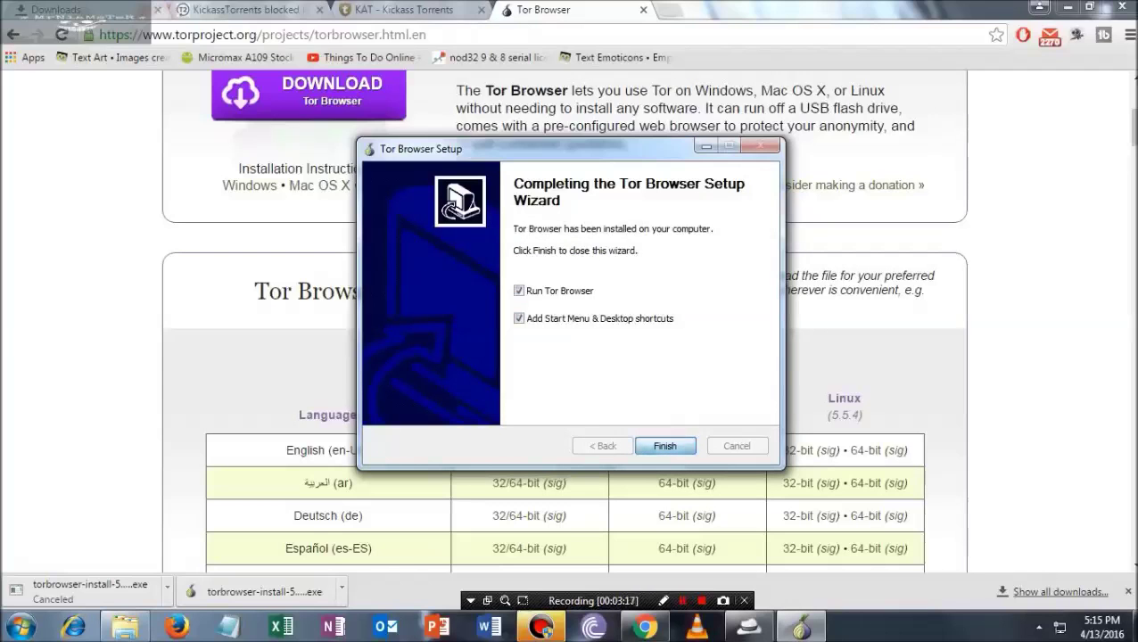
key(Return)
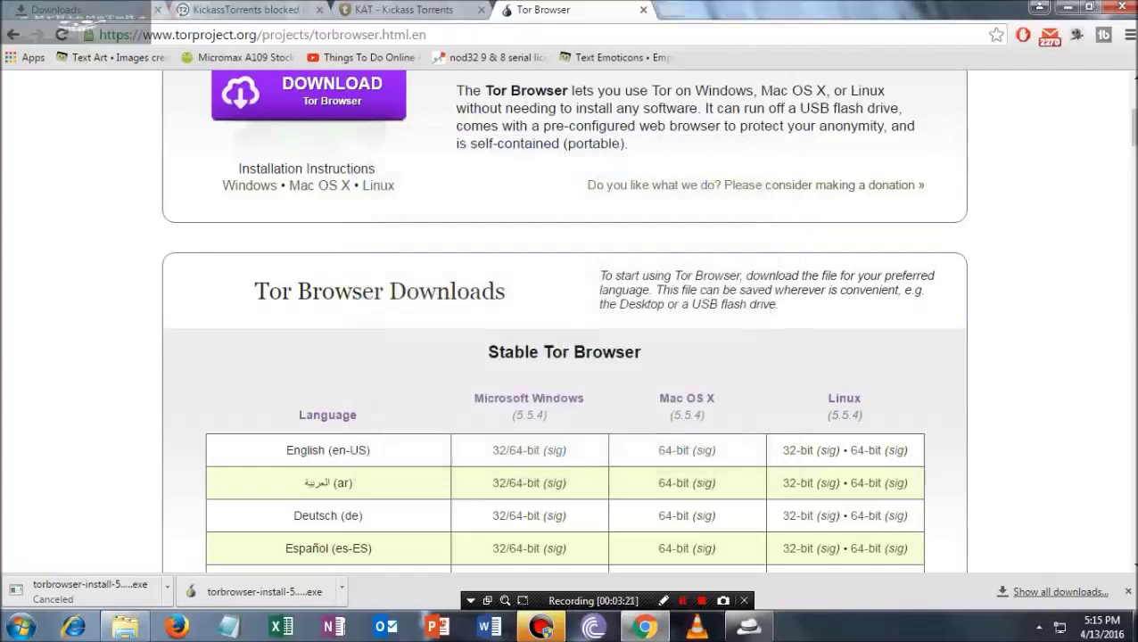
- Close the unrelated Keymaker program window running in the background
right_click(747, 627)
click(715, 582)
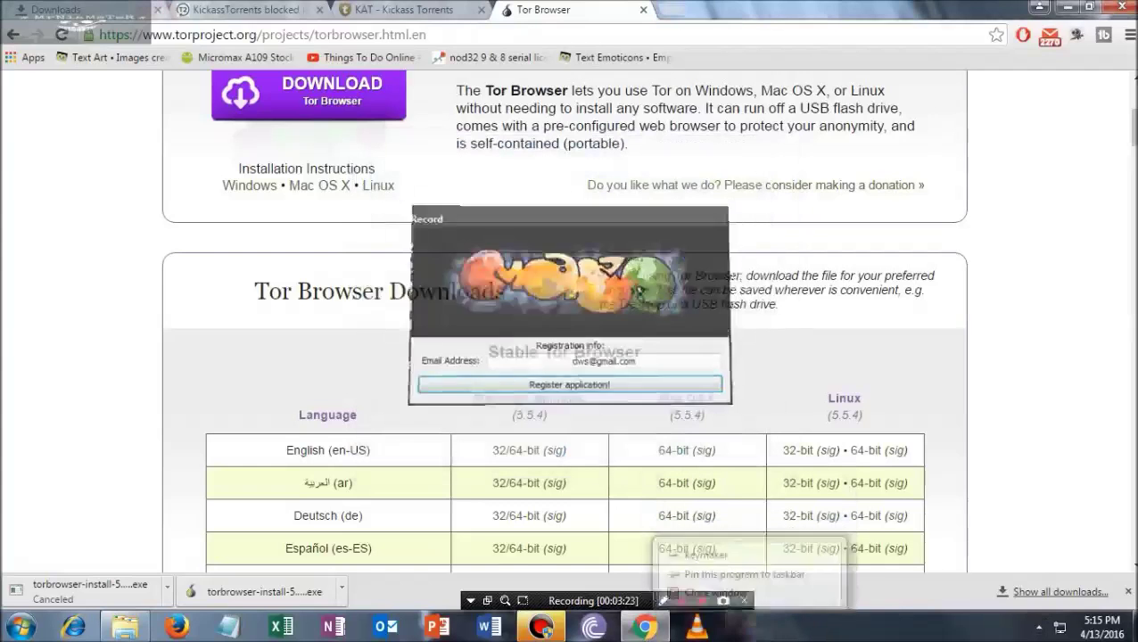
- Connect Tor Browser directly to the Tor network without configuring bridge or proxy settings
scroll(564, 318, down, 6)
scroll(564, 318, up, 10)
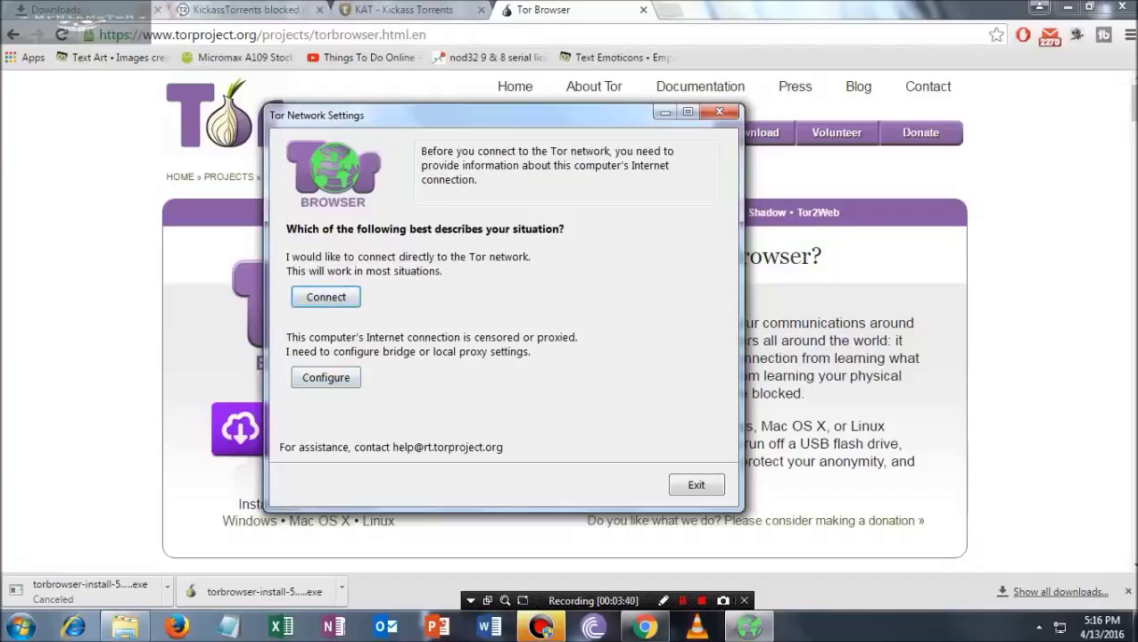
click(326, 297)
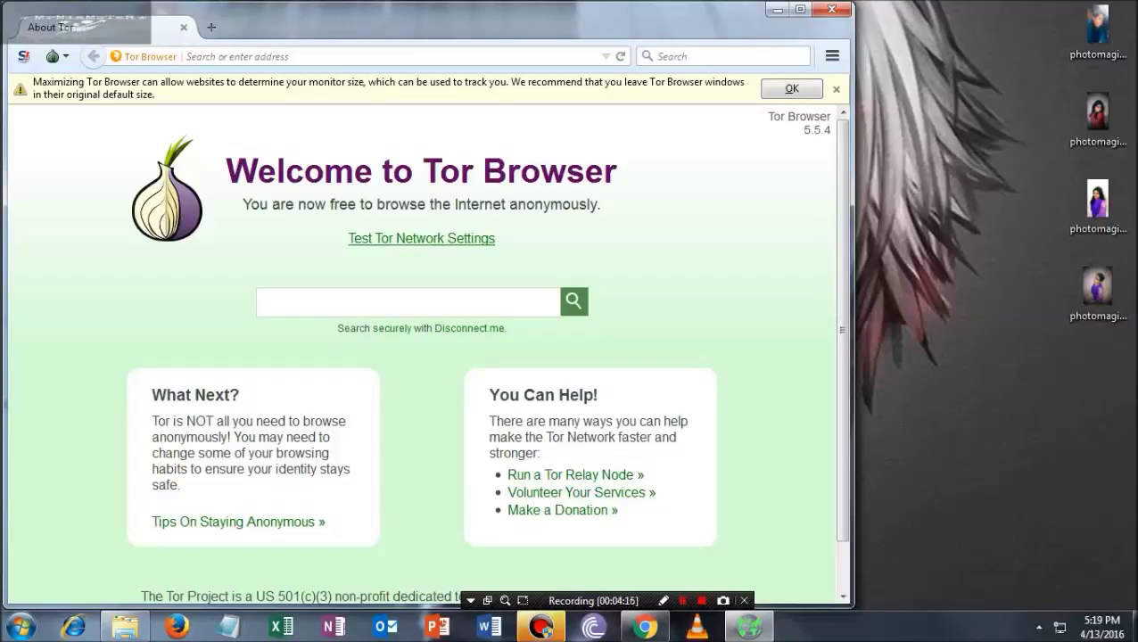
- Hide the Tor Browser window to view the desktop shortcuts, and bring it back maximized
key(alt+F4)
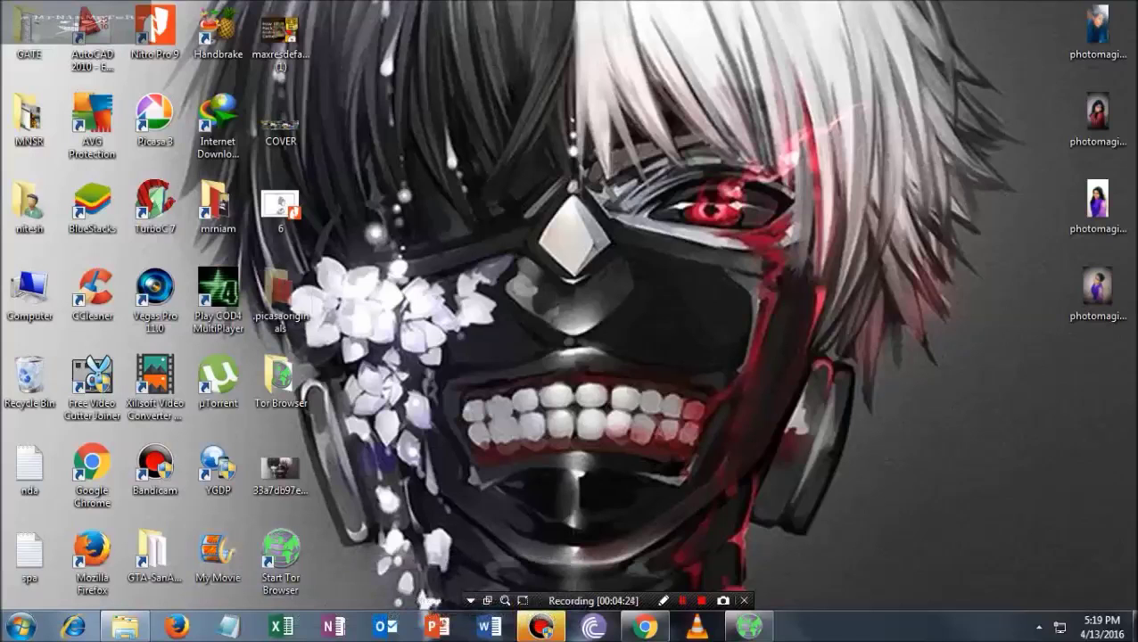
click(747, 627)
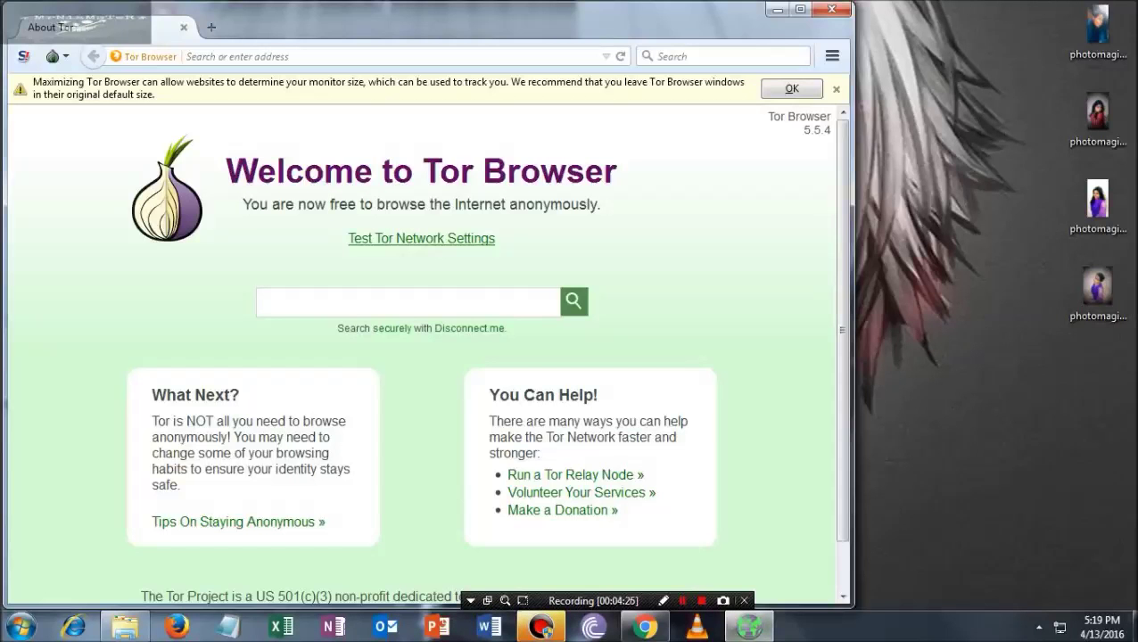
click(799, 9)
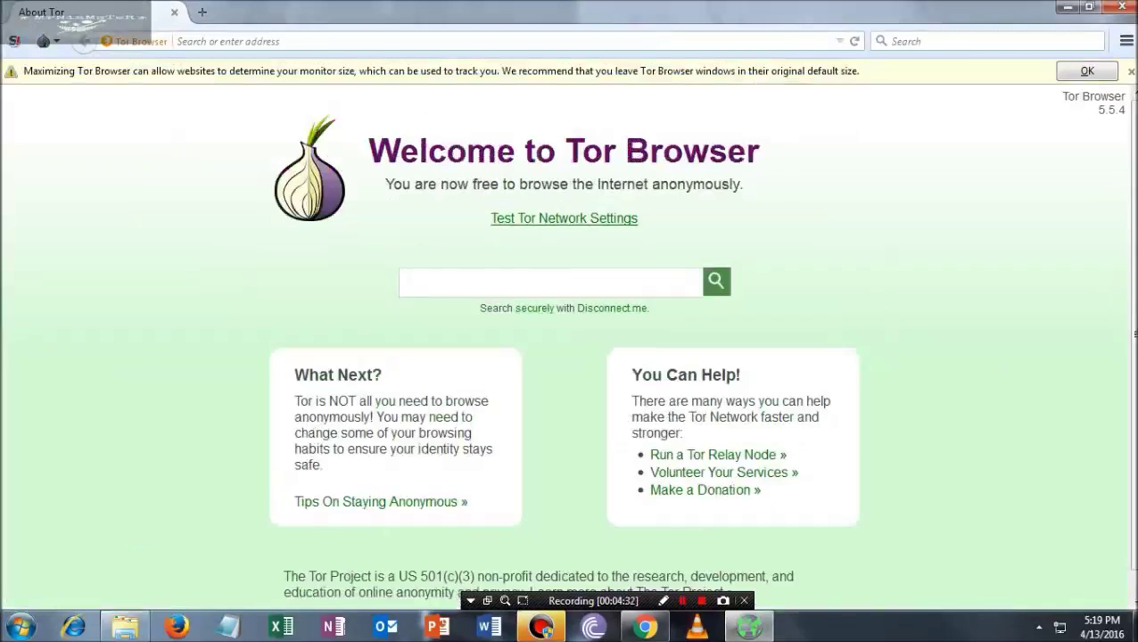
- Search for "kat.cr" from the Tor Browser start page and open the "KAT - Kickass Torrents" result
text(kat.cr)
key(Return)
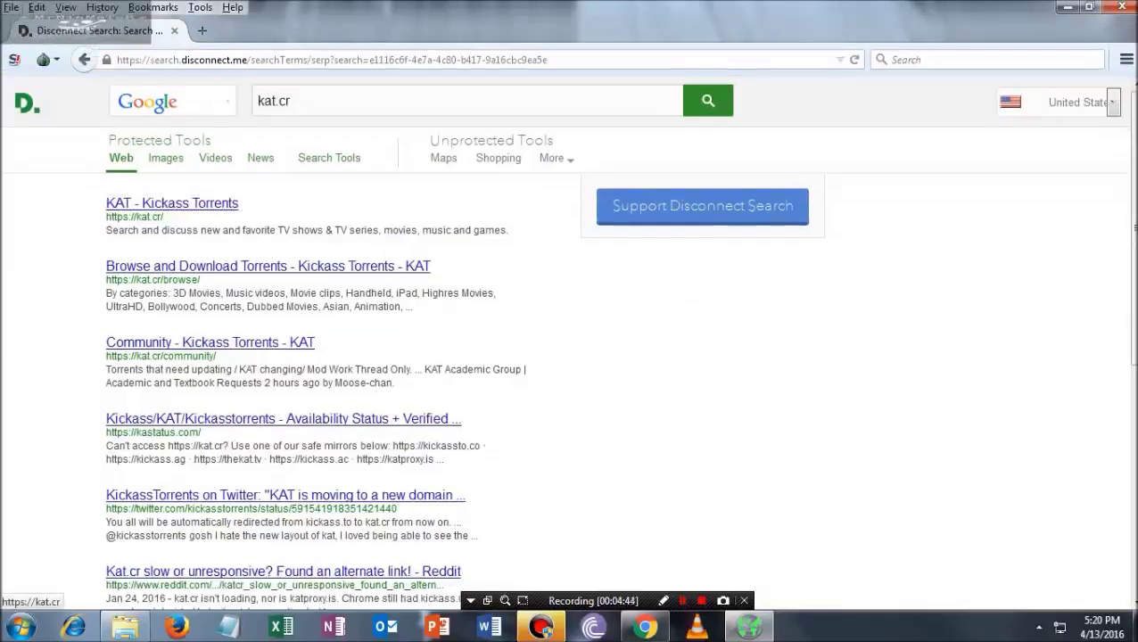
click(172, 204)
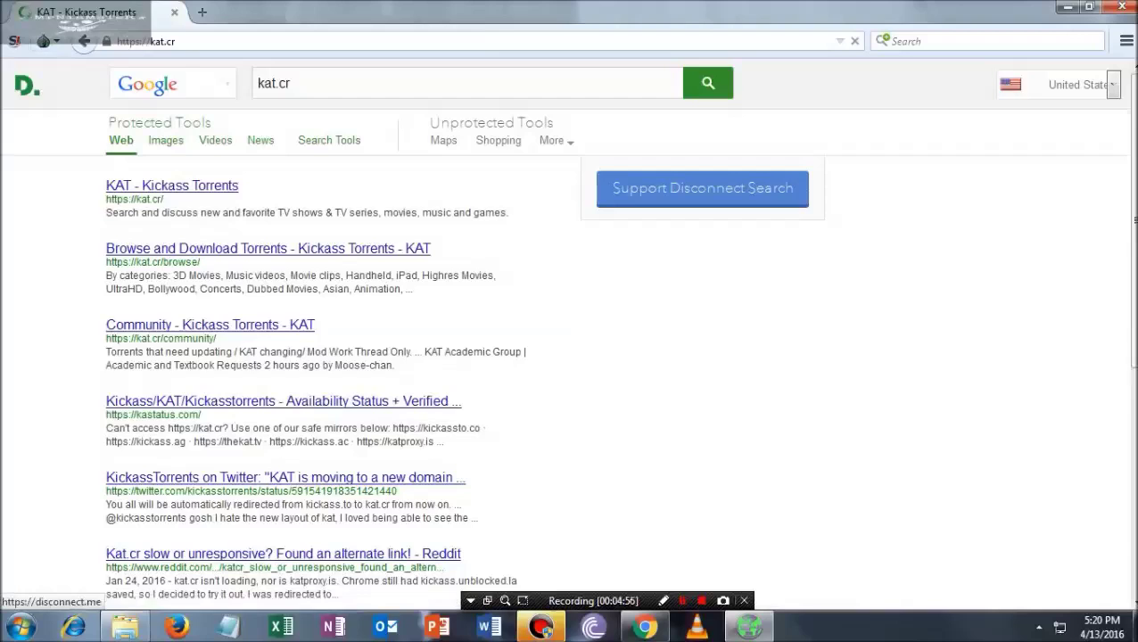
click(83, 41)
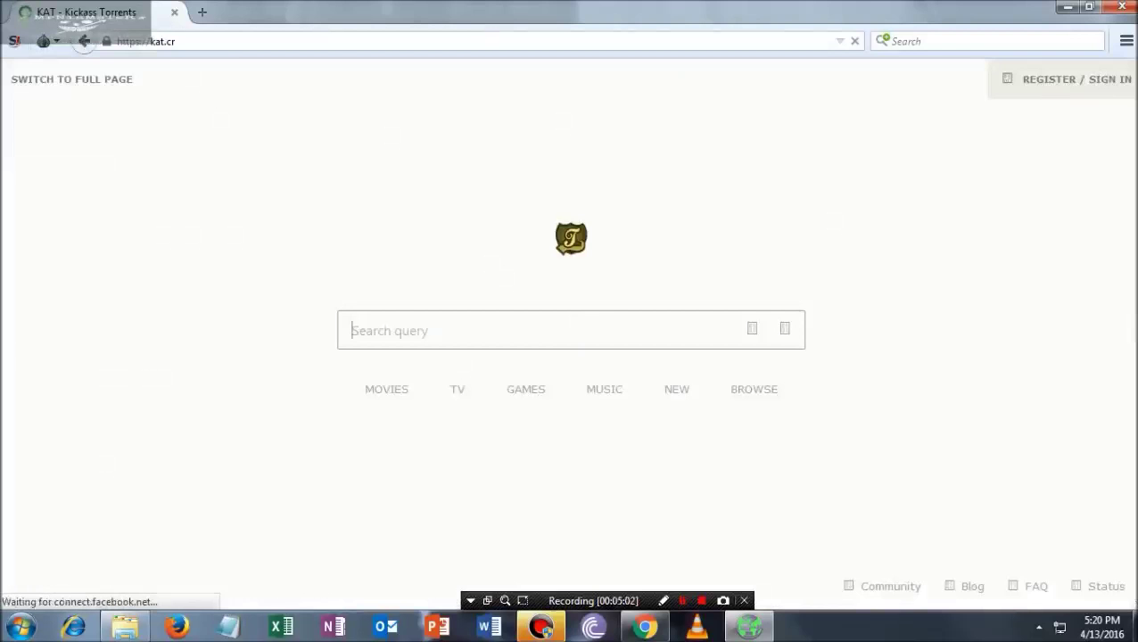
key(super+Down)
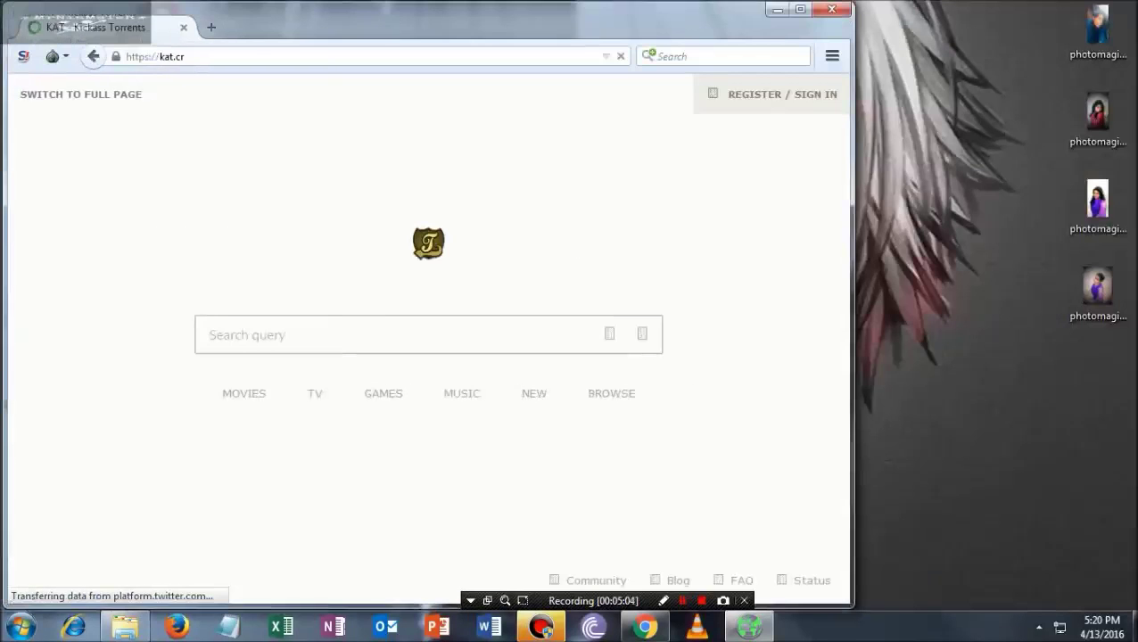
drag(446, 22, 483, 34)
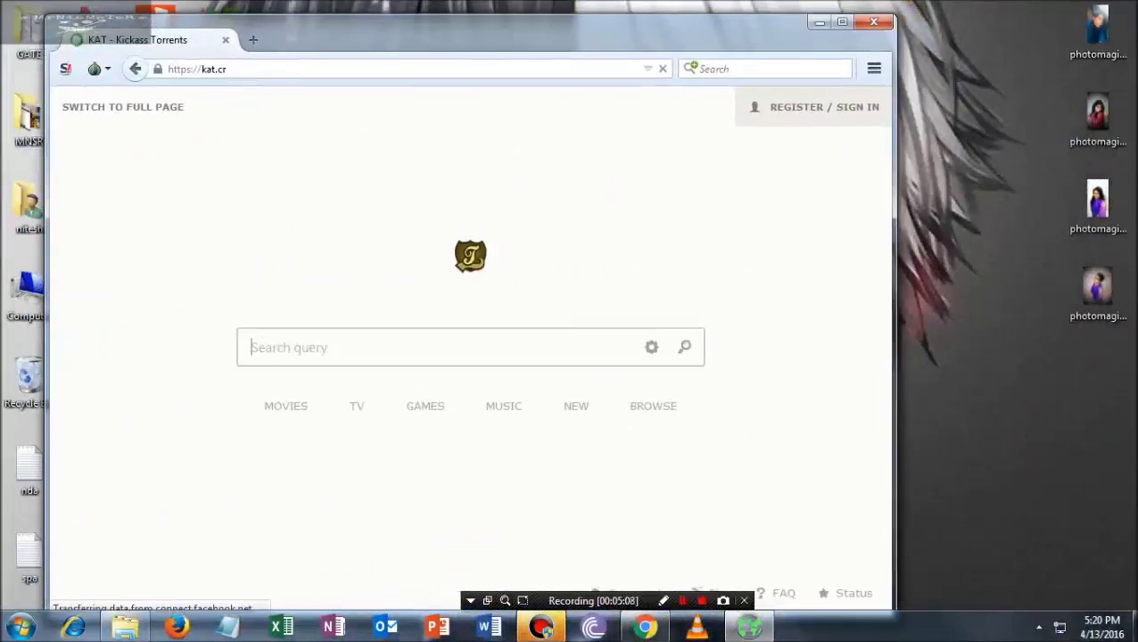
click(842, 21)
click(352, 342)
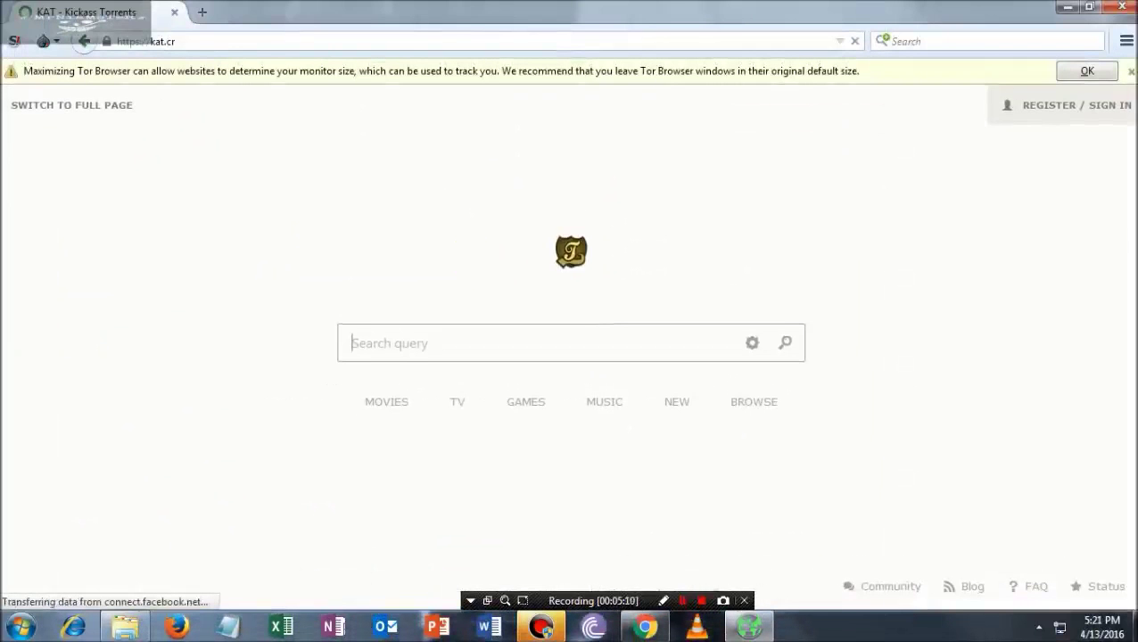